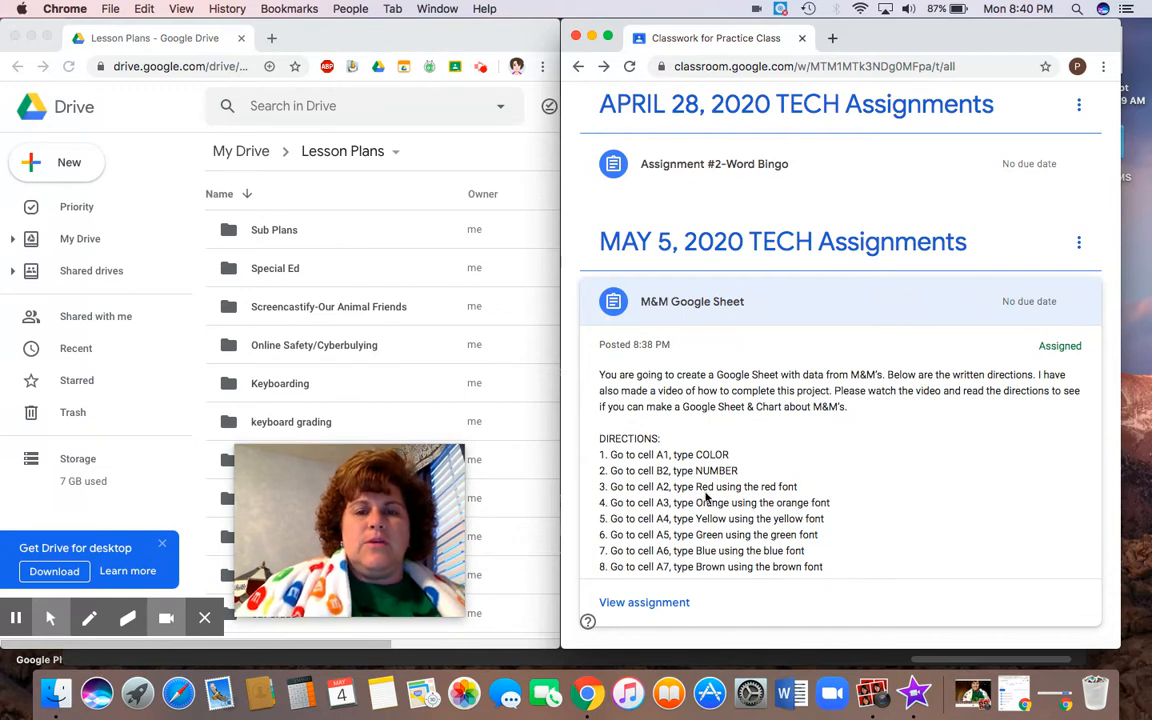
# Open the M&M Google Sheet assignment's attached spreadsheet from Classroom and dismiss the cell edit history tip.
pyautogui.click(656, 605)
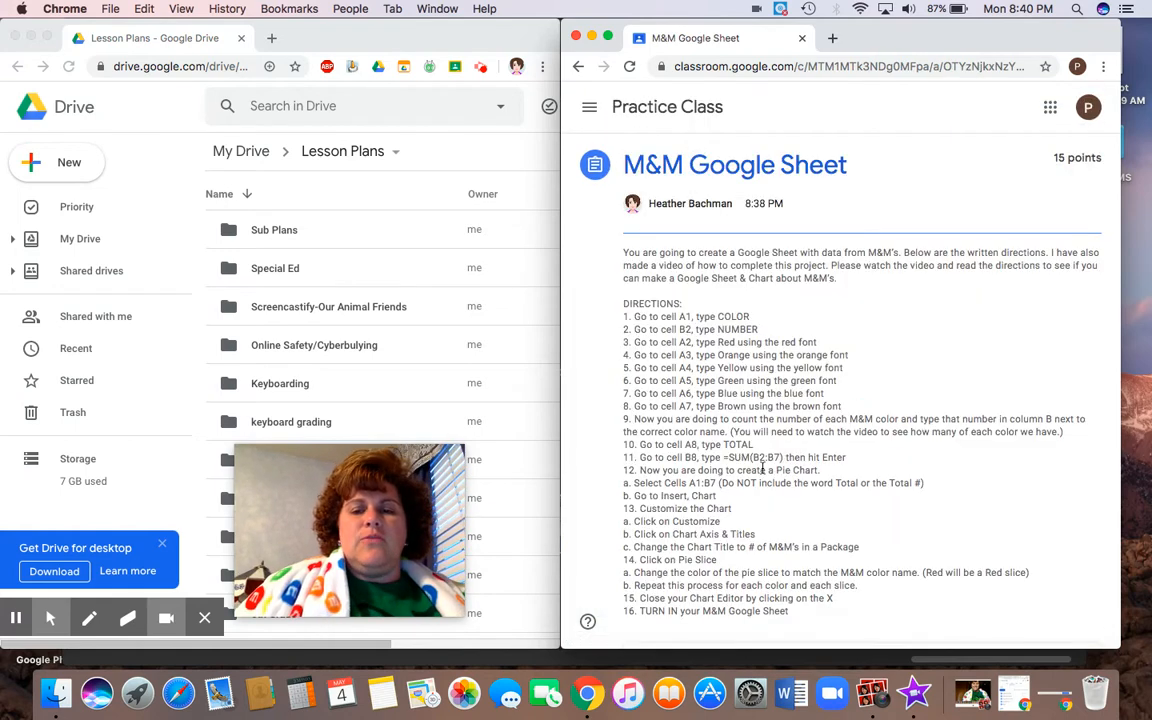
pyautogui.scroll(-5, 764, 468)
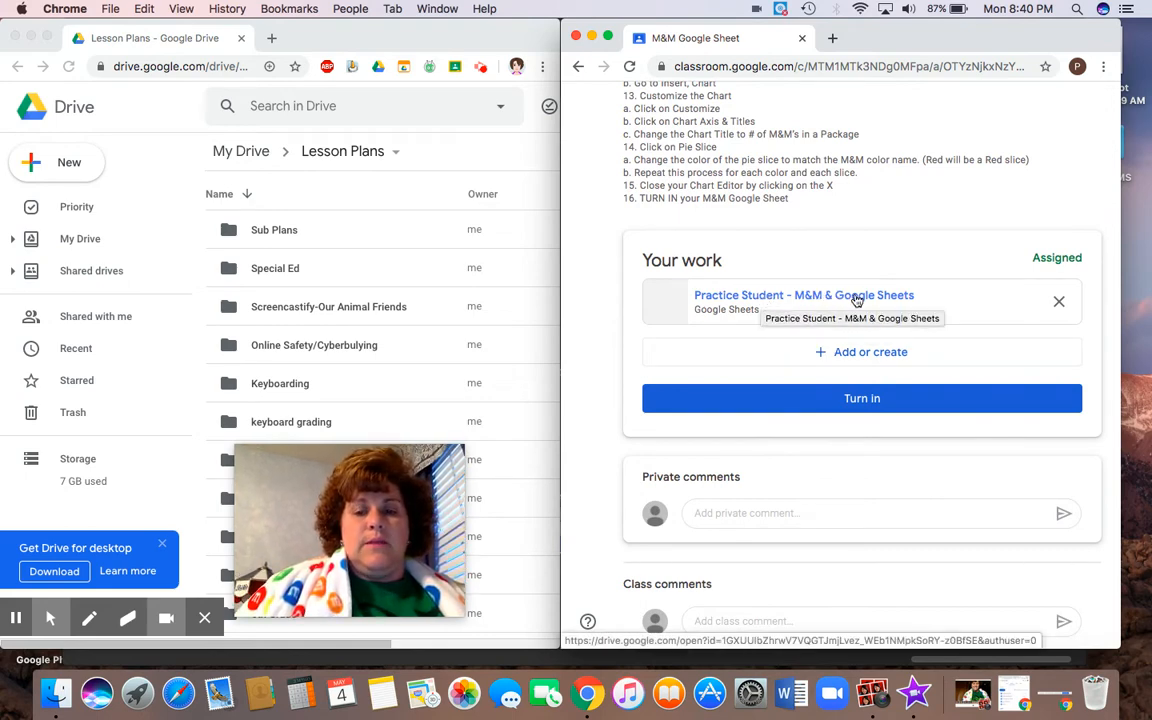
pyautogui.click(746, 298)
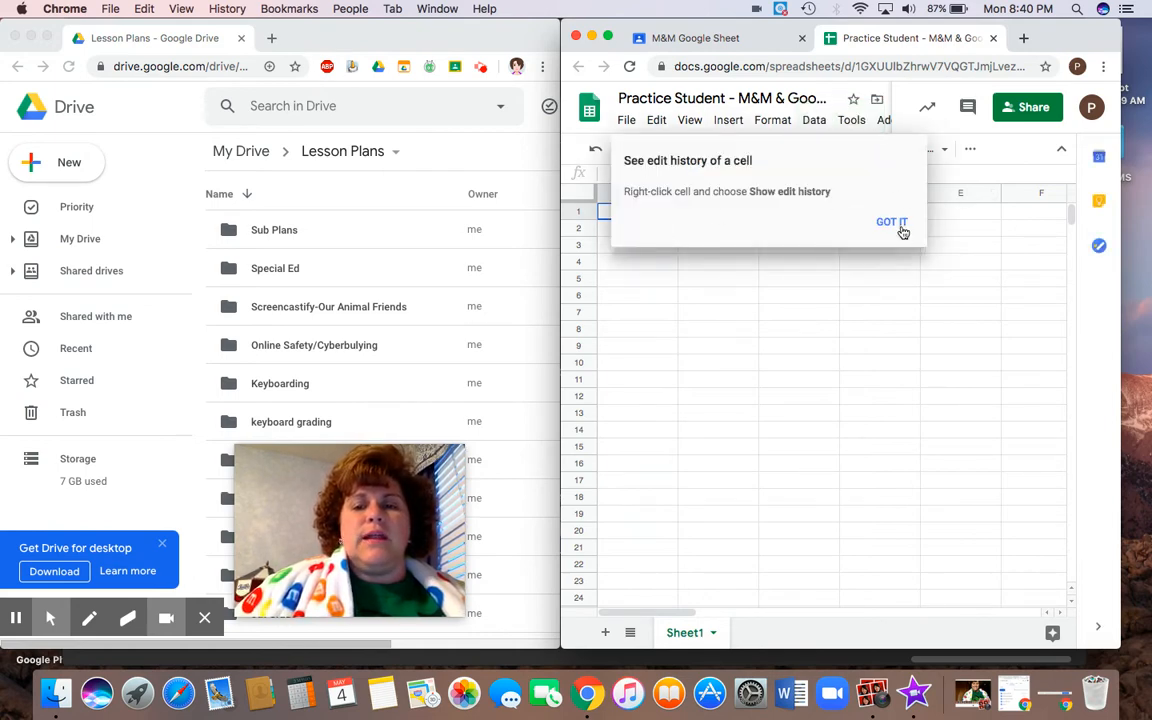
pyautogui.click(893, 222)
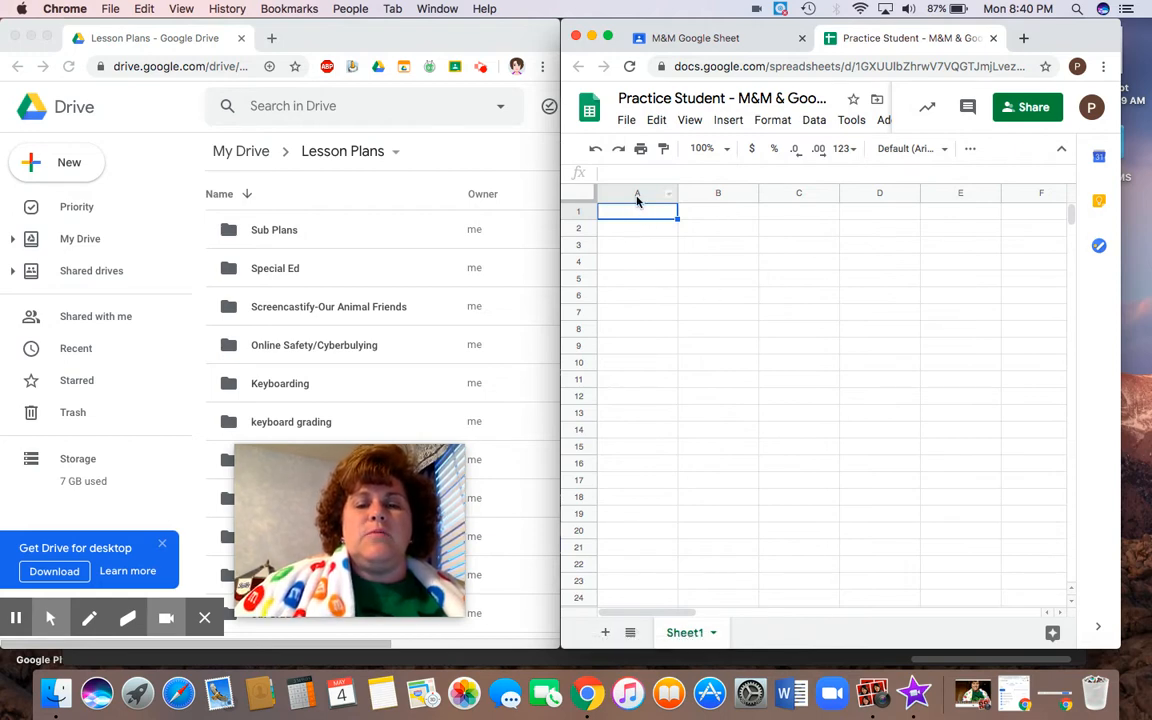
pyautogui.click(815, 314)
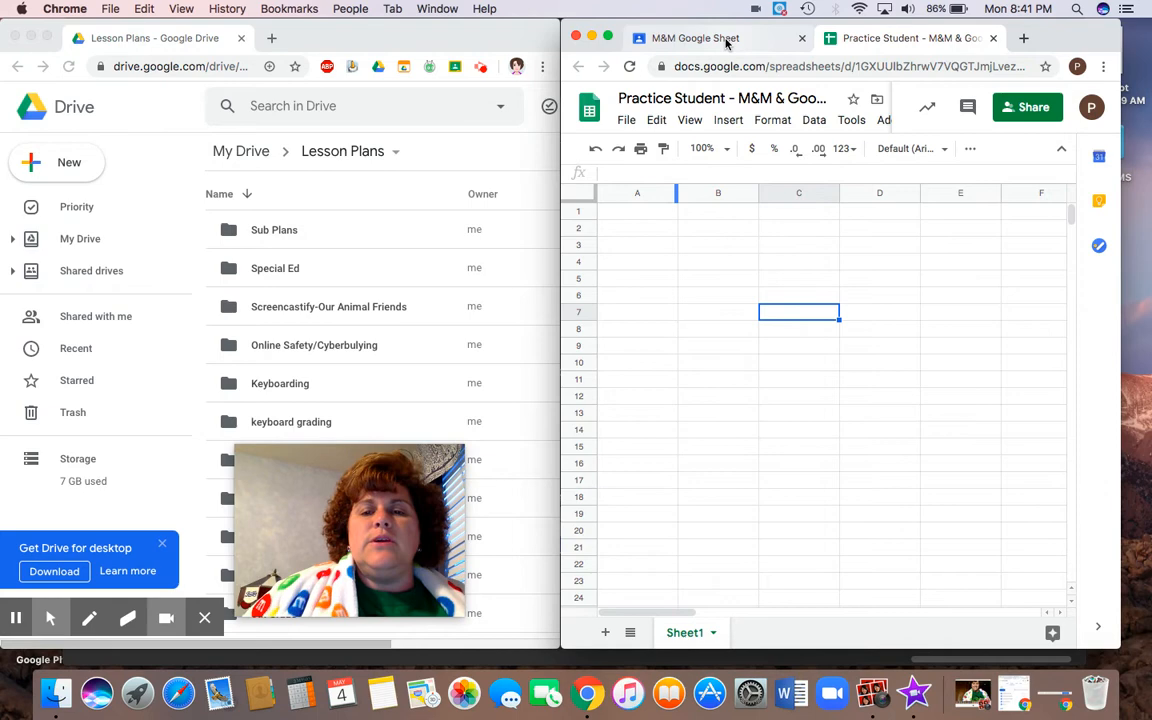
# Following the assignment's written directions, enter the headers COLOR in cell A1 and NUMBER in cell B1.
pyautogui.click(648, 38)
pyautogui.scroll(5, 686, 106)
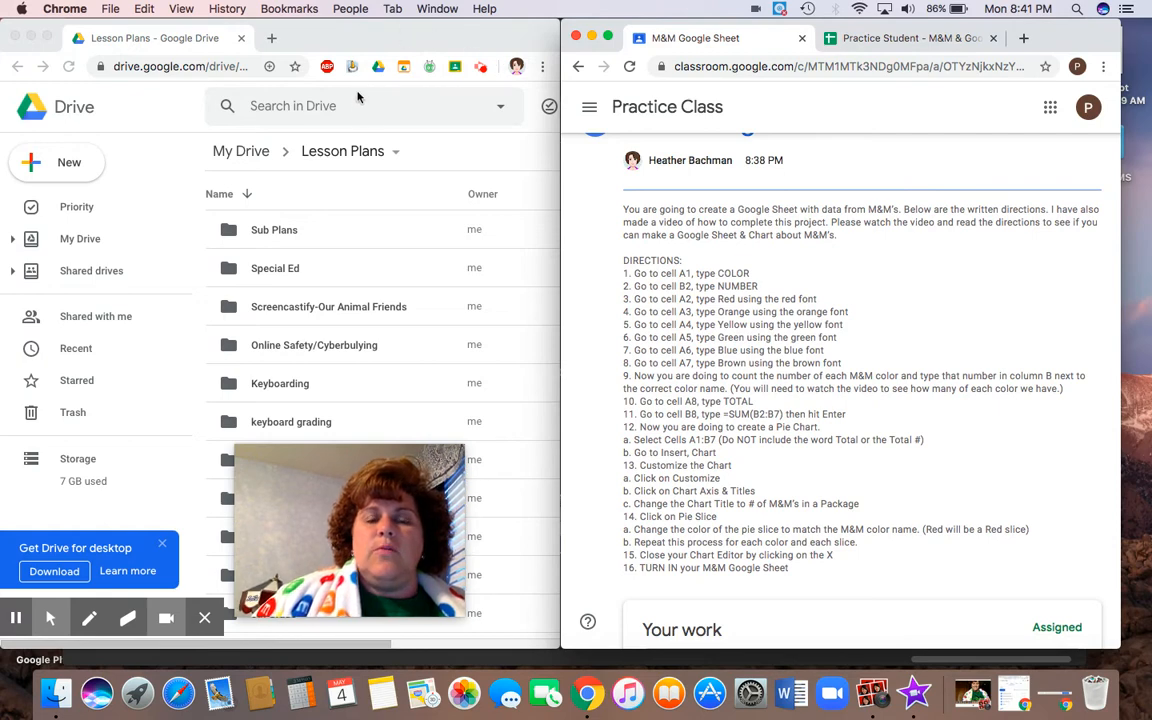
pyautogui.click(853, 42)
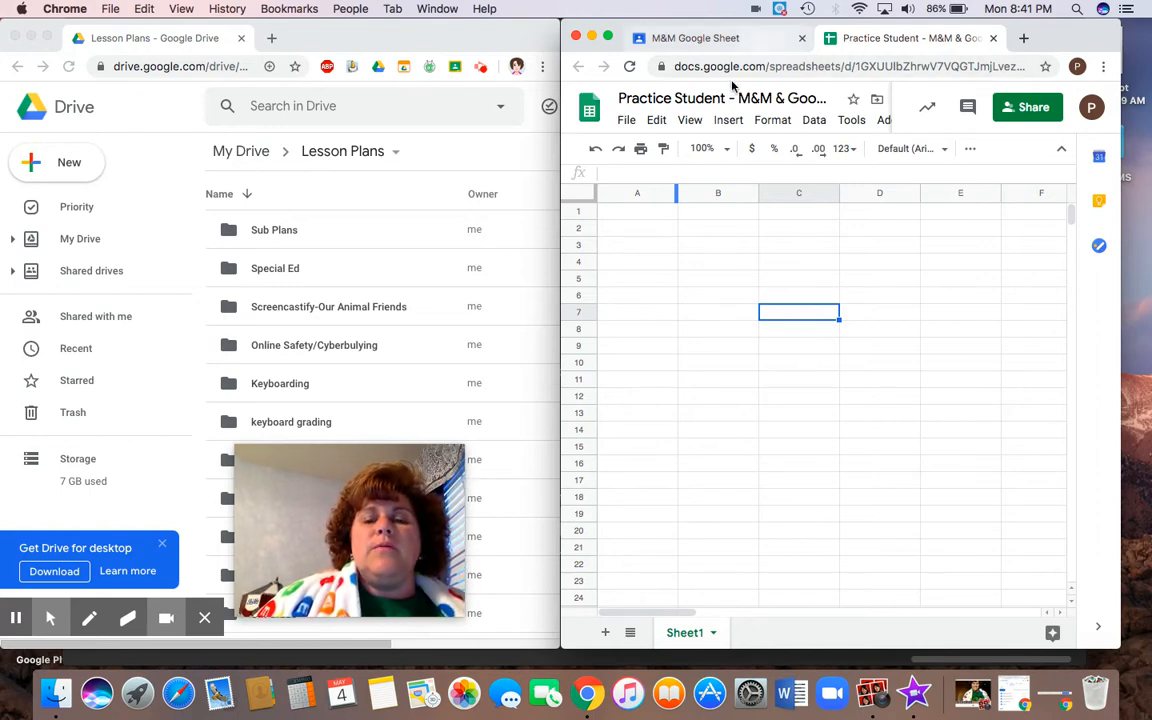
pyautogui.click(648, 217)
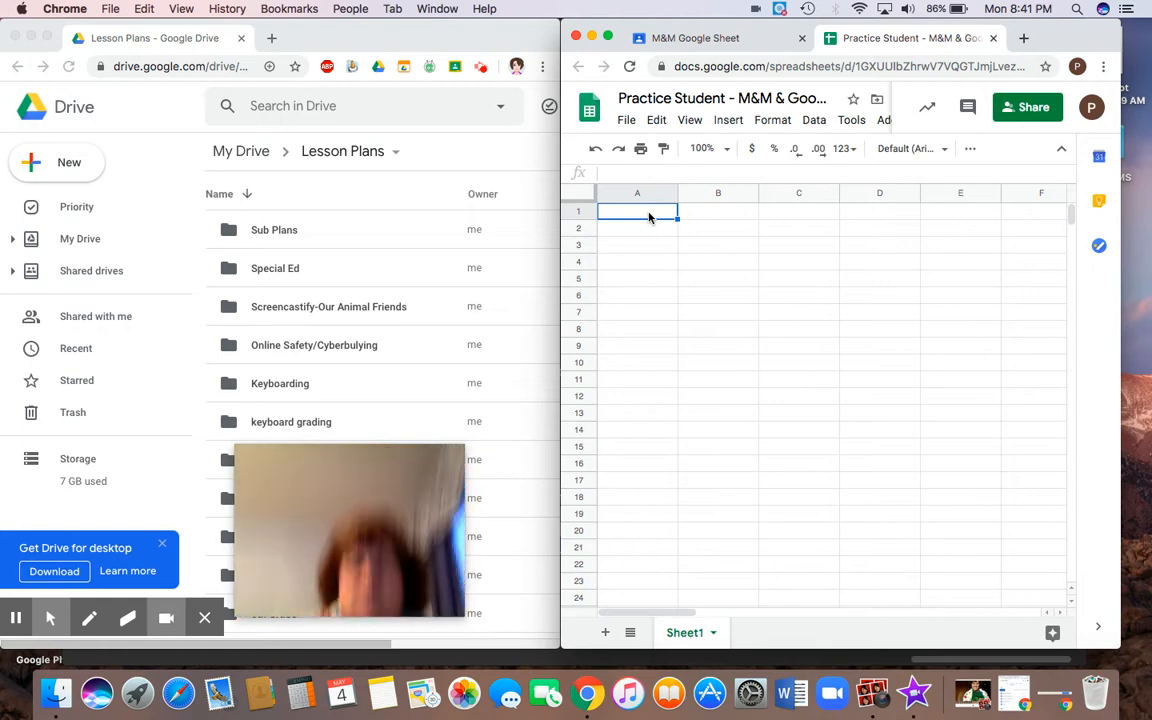
pyautogui.write('COLOR')
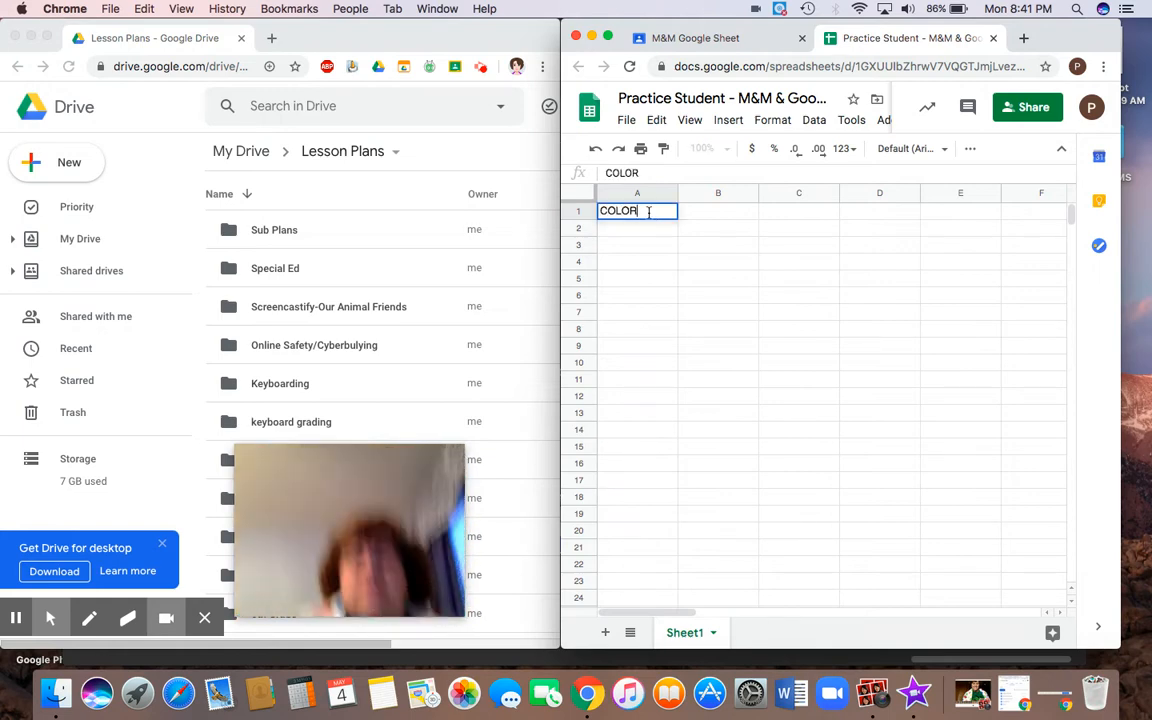
pyautogui.click(722, 213)
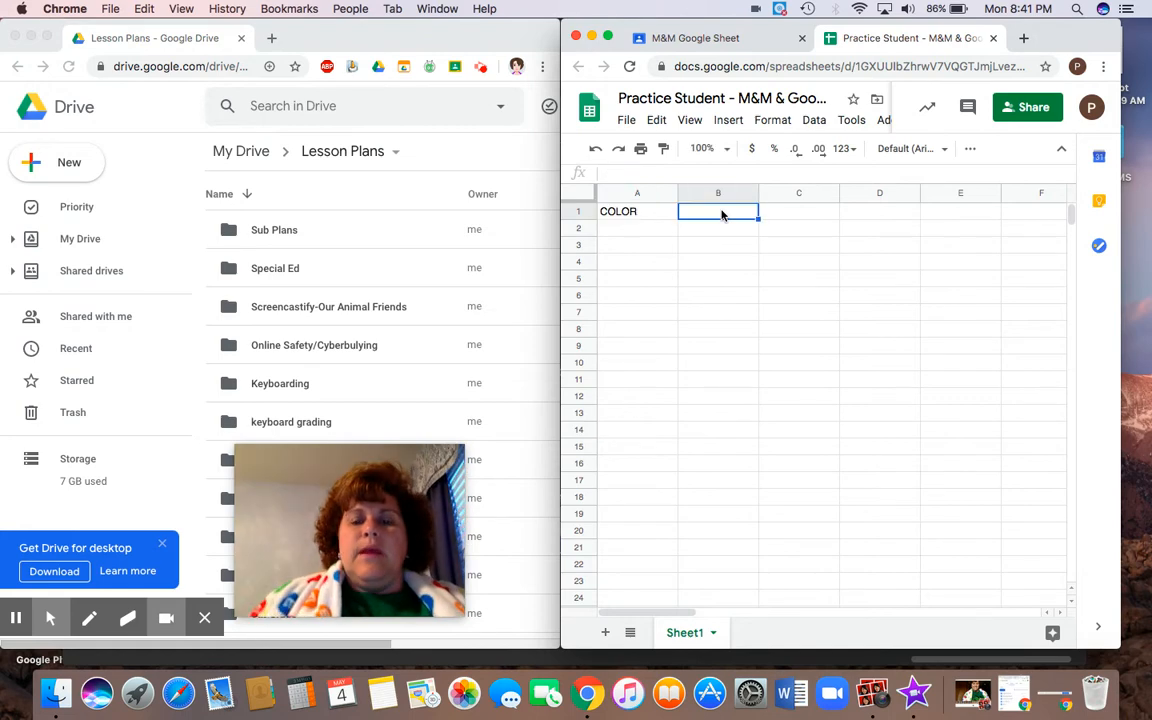
pyautogui.click(715, 40)
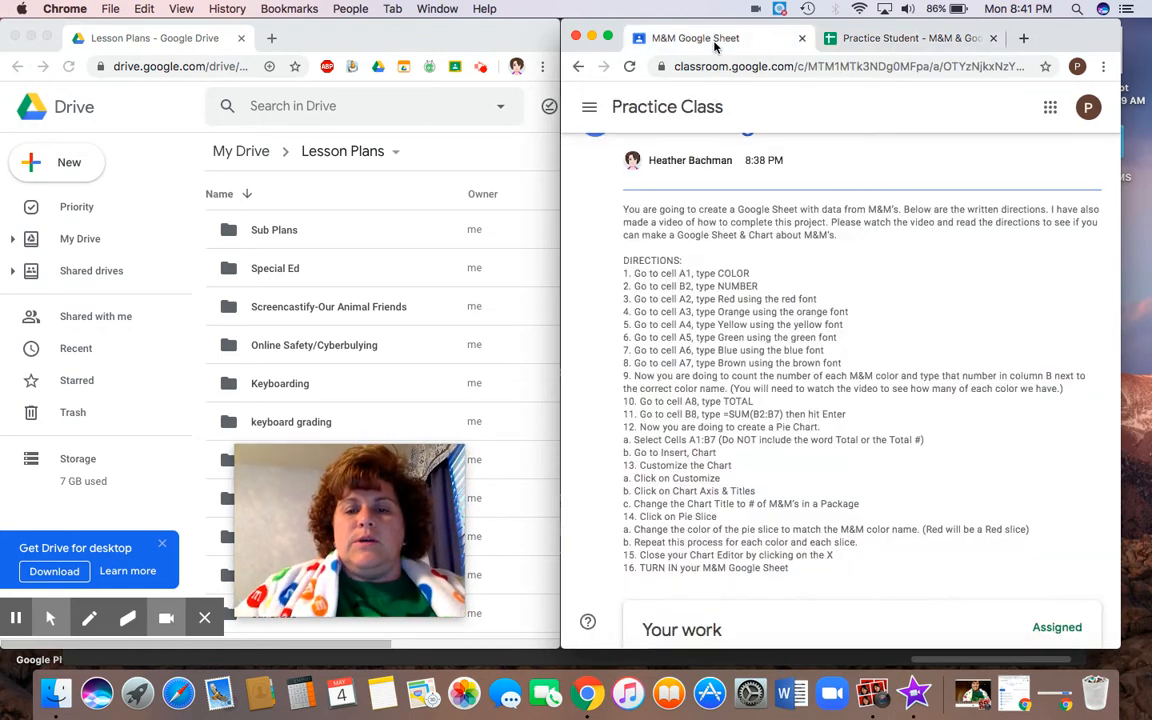
pyautogui.click(866, 48)
pyautogui.write('NUMBER')
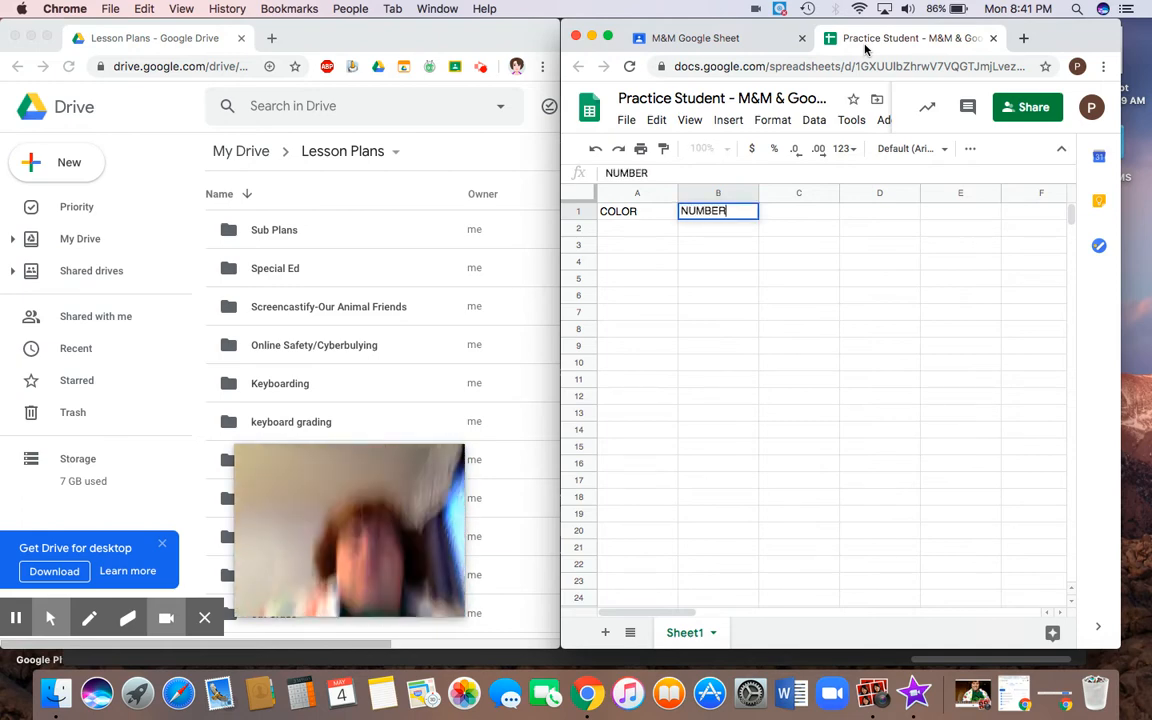
# Set the text color of cell A2 to red and enter Red in it.
pyautogui.click(650, 230)
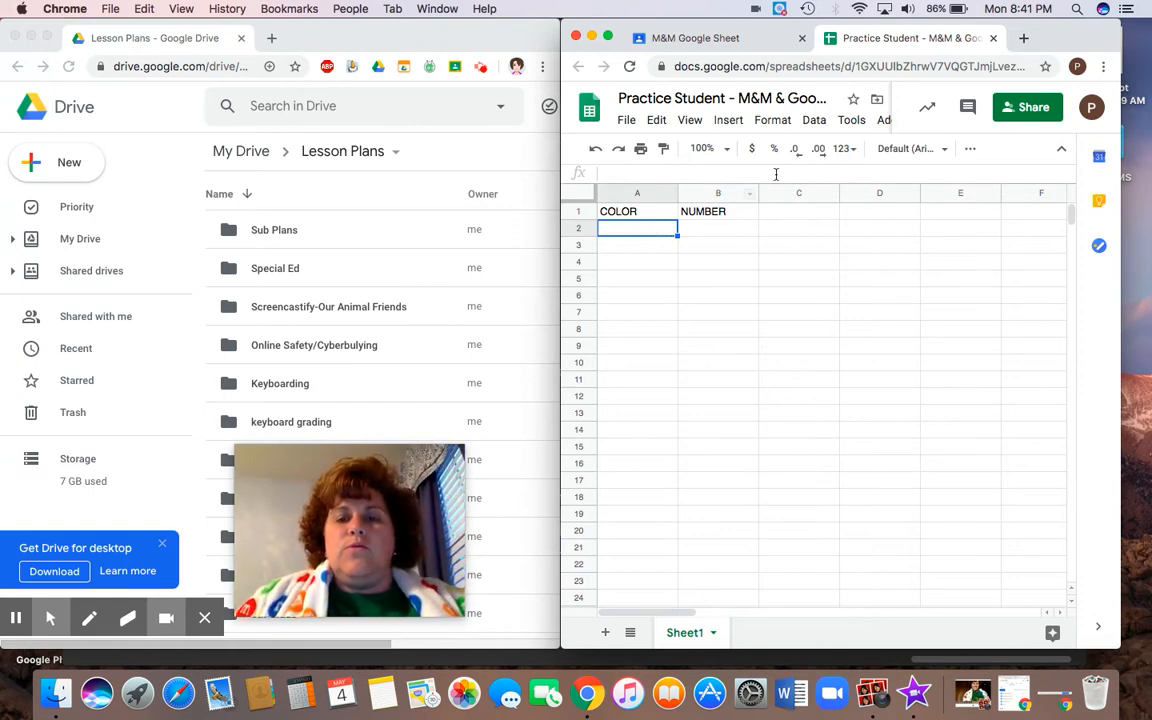
pyautogui.click(970, 153)
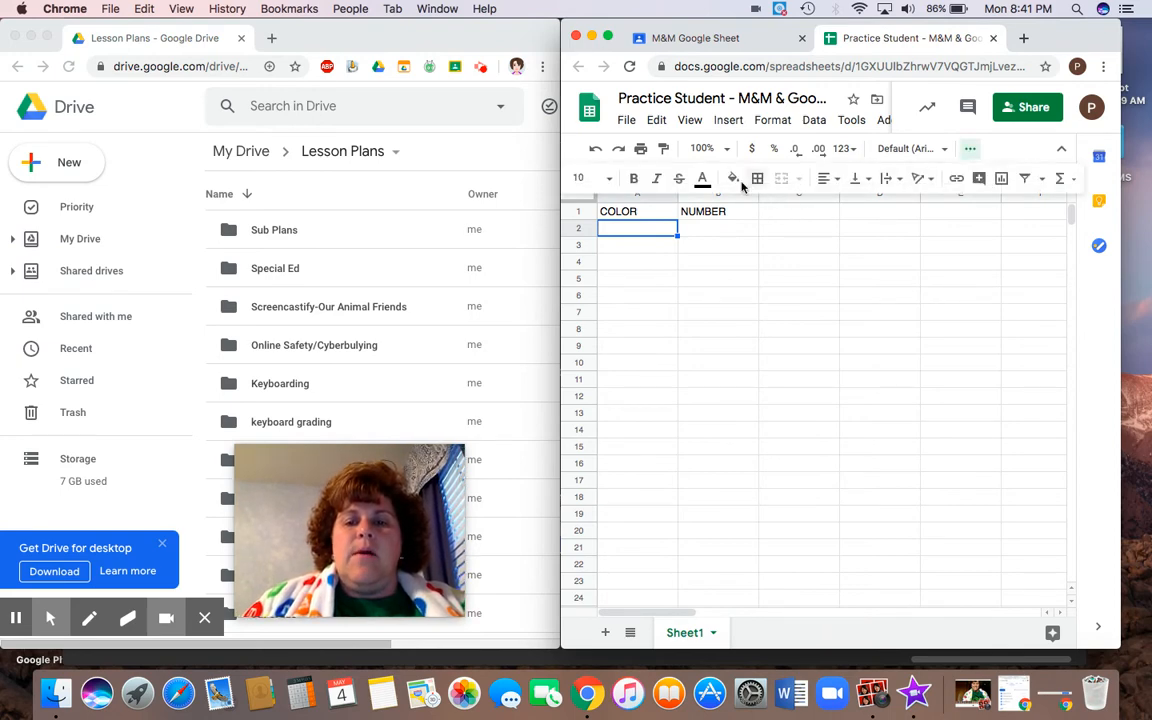
pyautogui.click(702, 179)
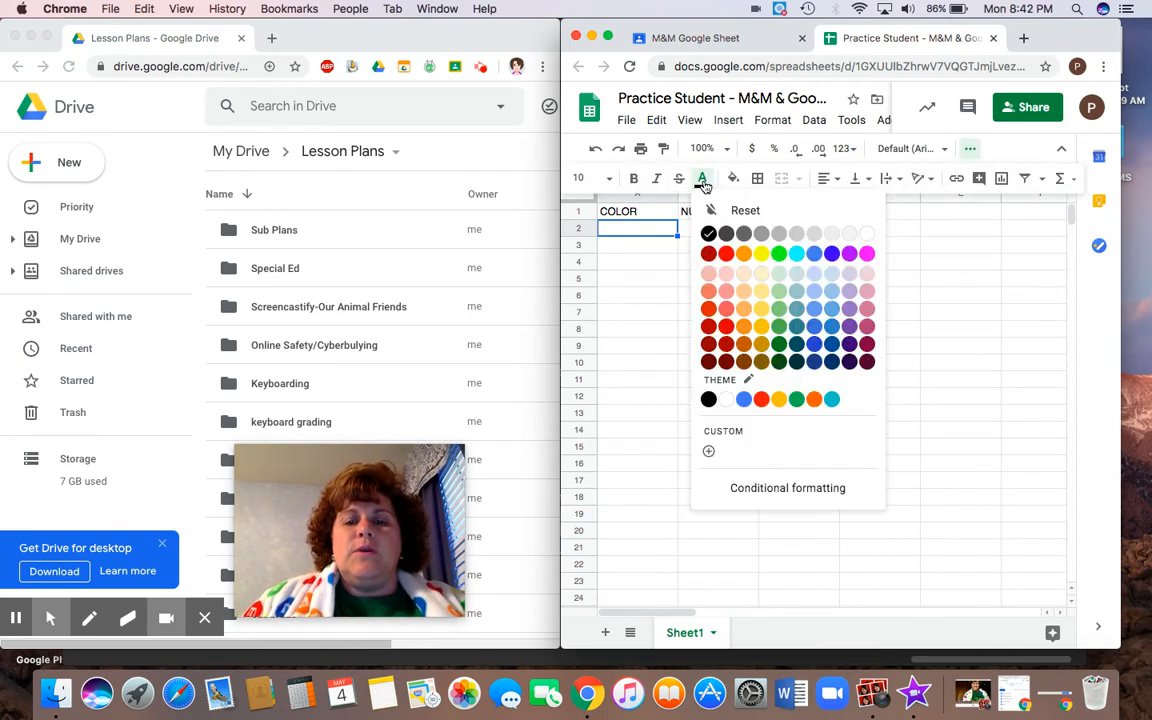
pyautogui.click(727, 254)
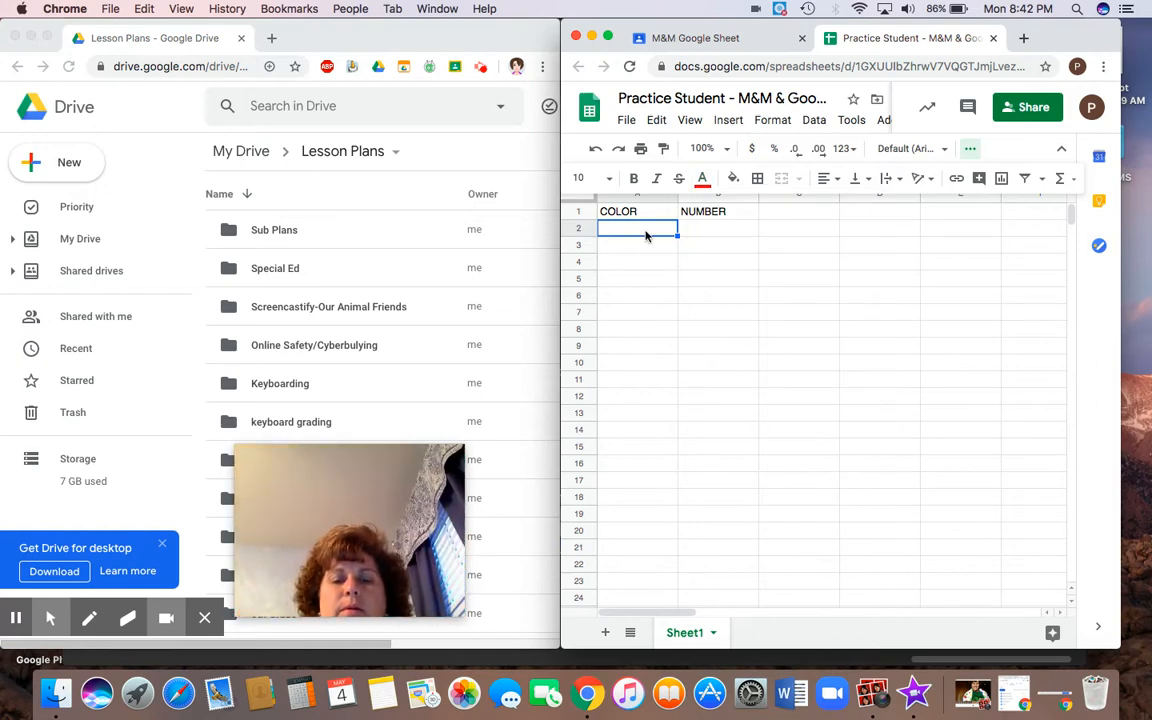
pyautogui.write('RED')
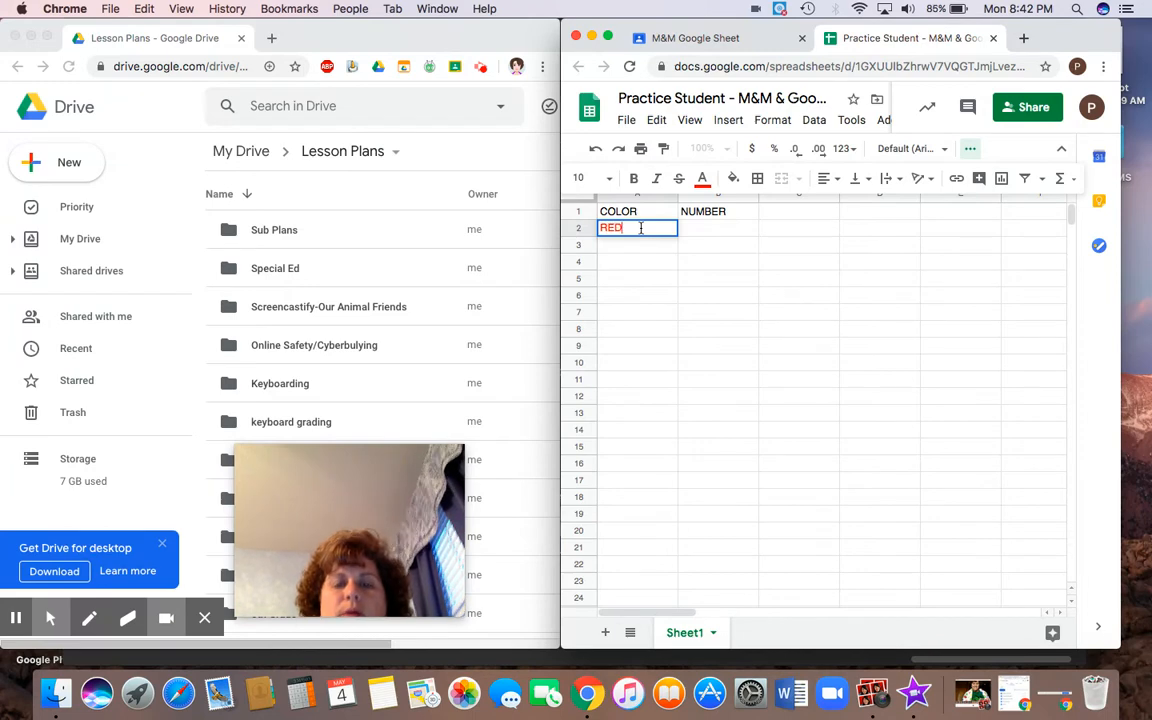
pyautogui.write('ed')
pyautogui.press('Return')
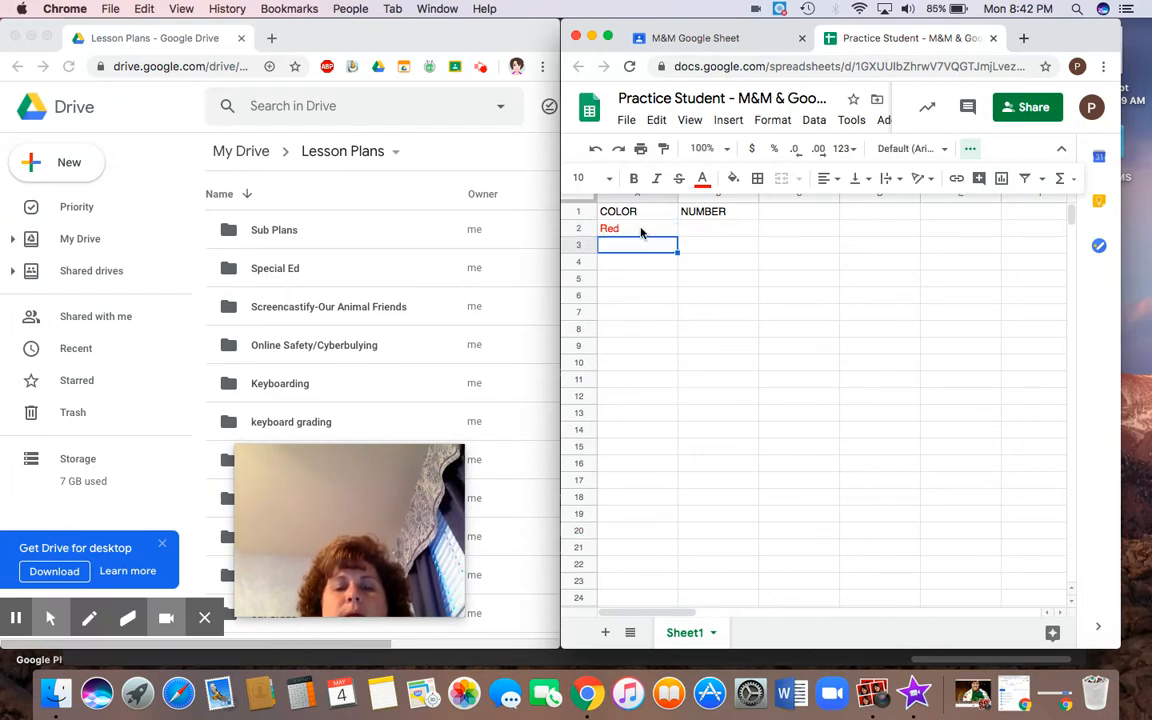
# Enter Orange in orange text in cell A3 and Yellow in yellow text in cell A4.
pyautogui.click(703, 179)
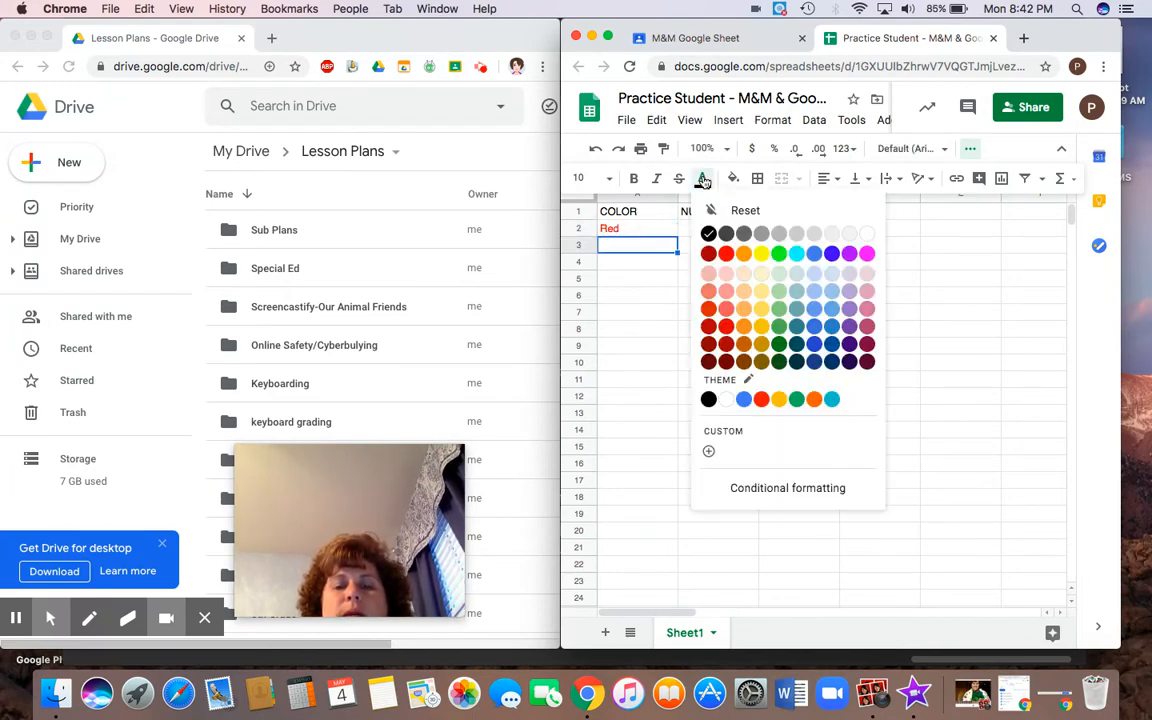
pyautogui.click(743, 253)
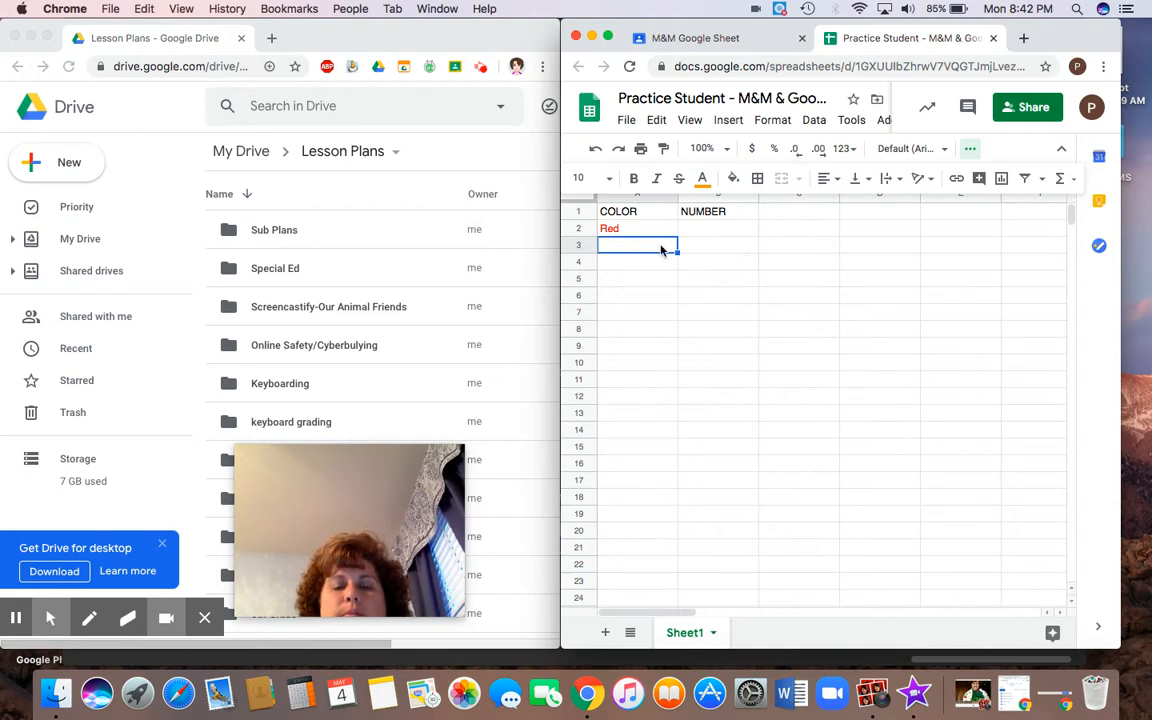
pyautogui.write('Orange')
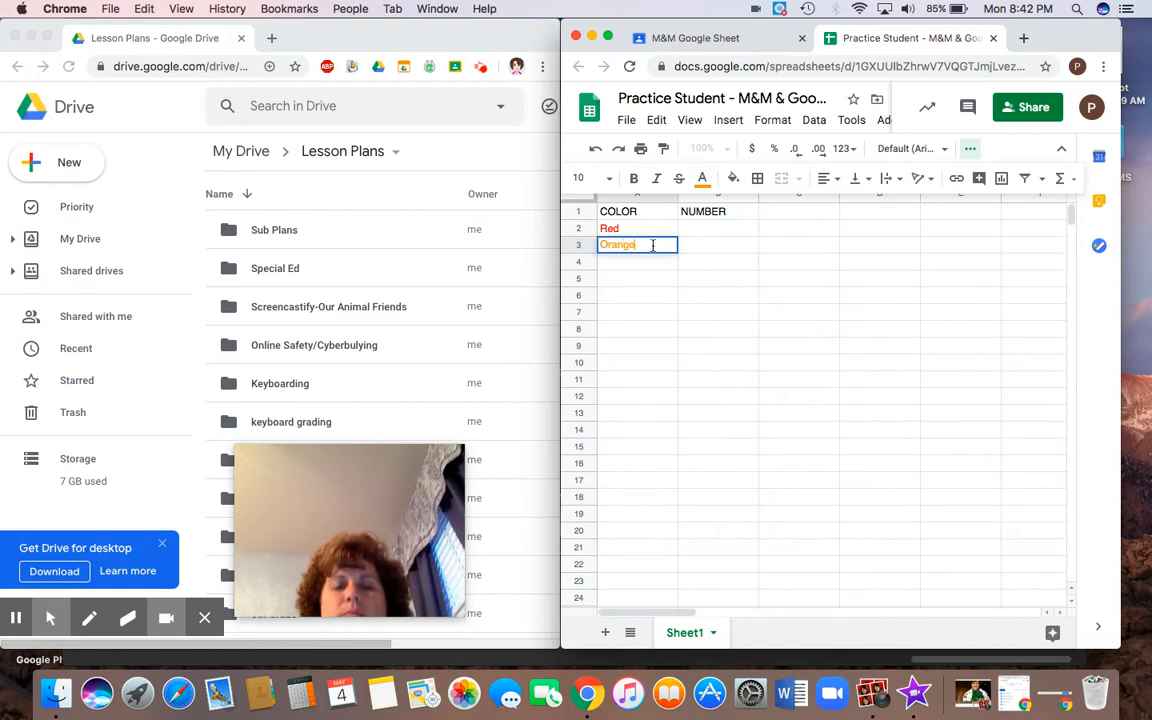
pyautogui.press('Return')
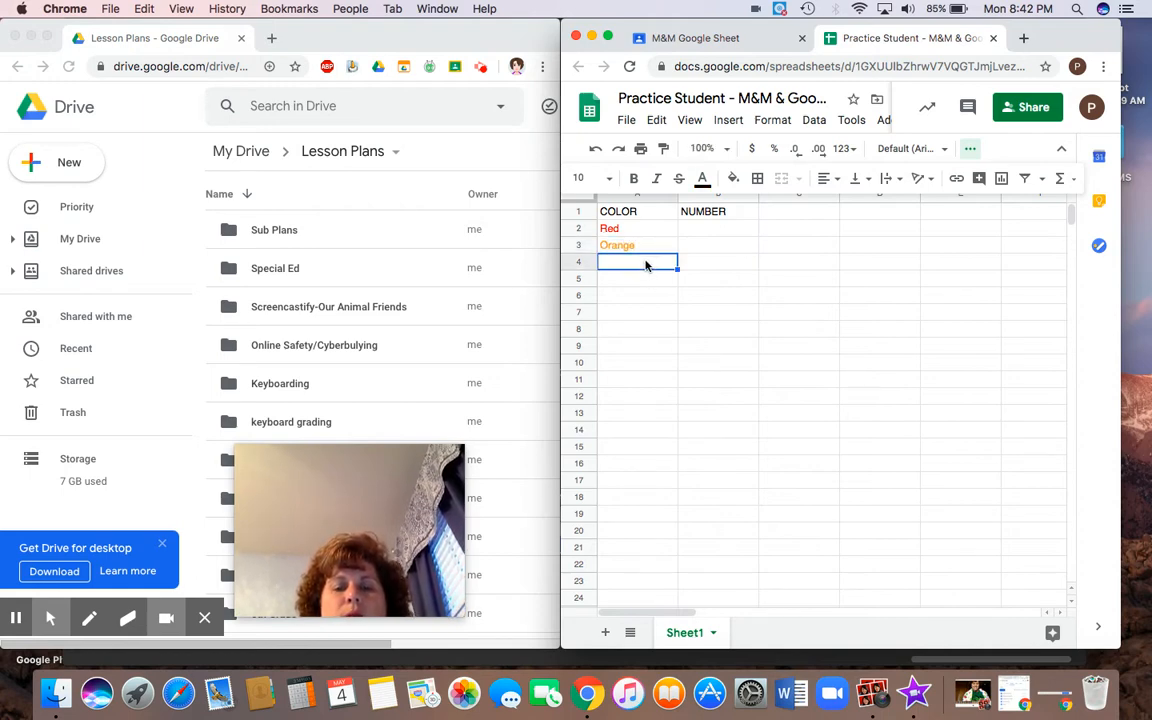
pyautogui.click(702, 178)
pyautogui.click(760, 254)
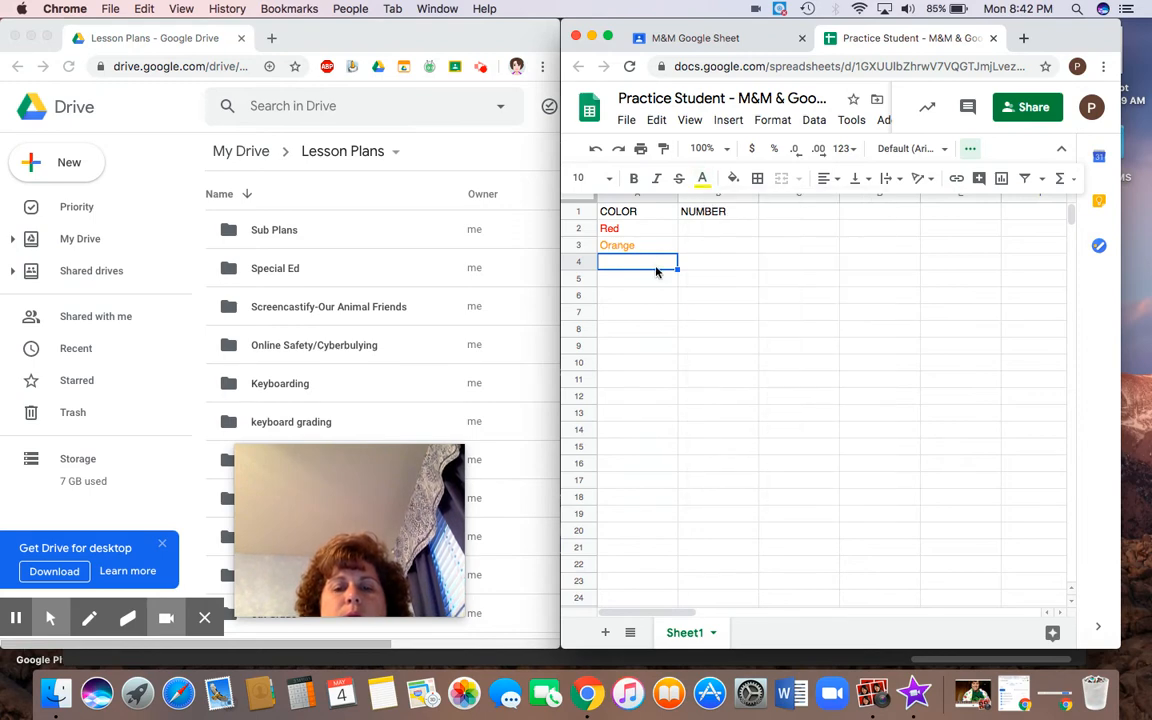
pyautogui.write('Yellow')
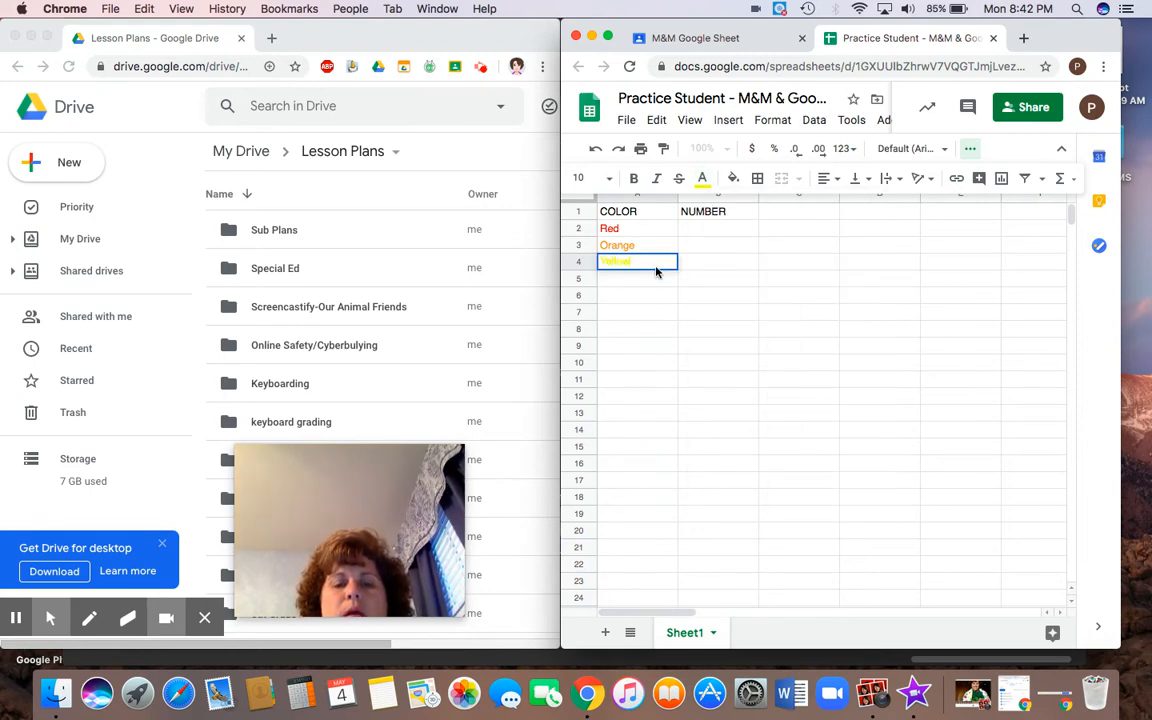
# Enter Green in green text in cell A5 and Blue in blue text in cell A6.
pyautogui.click(648, 286)
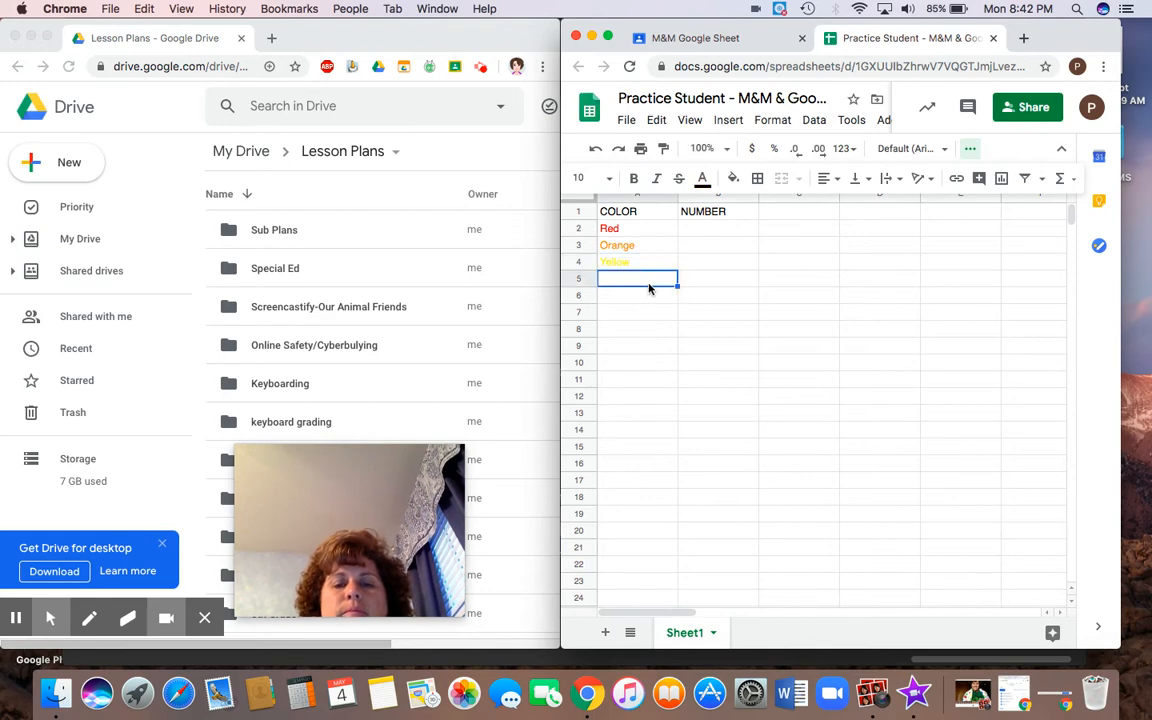
pyautogui.click(702, 178)
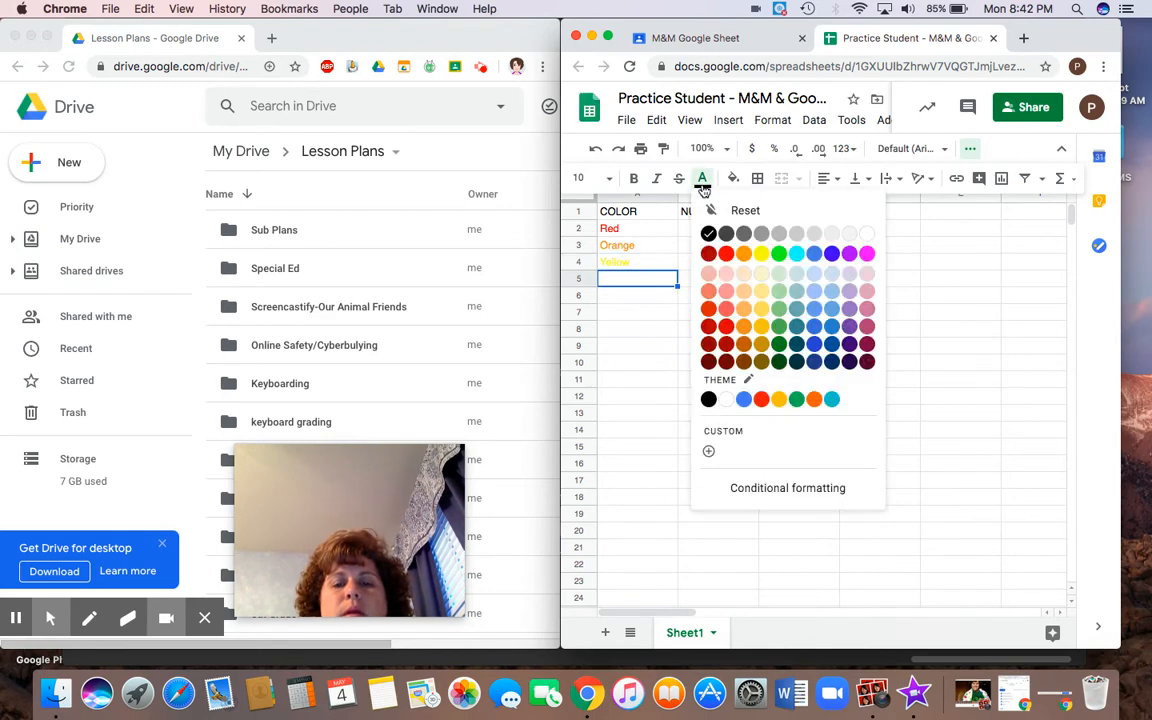
pyautogui.click(779, 257)
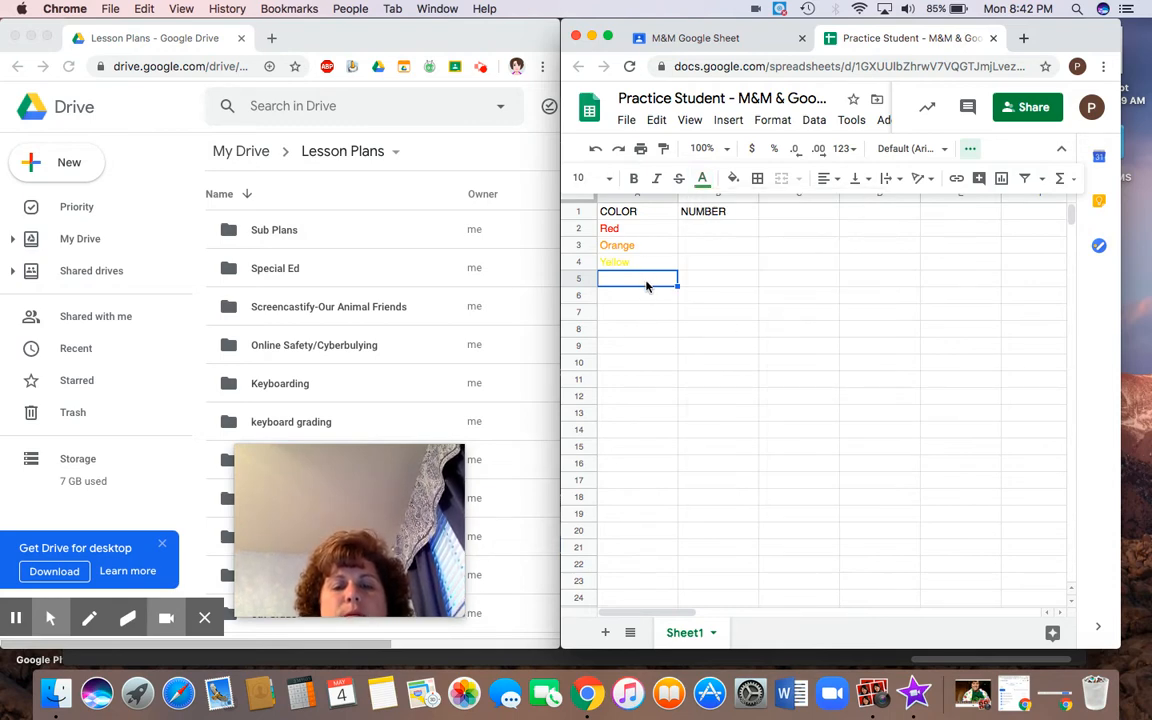
pyautogui.write('Green')
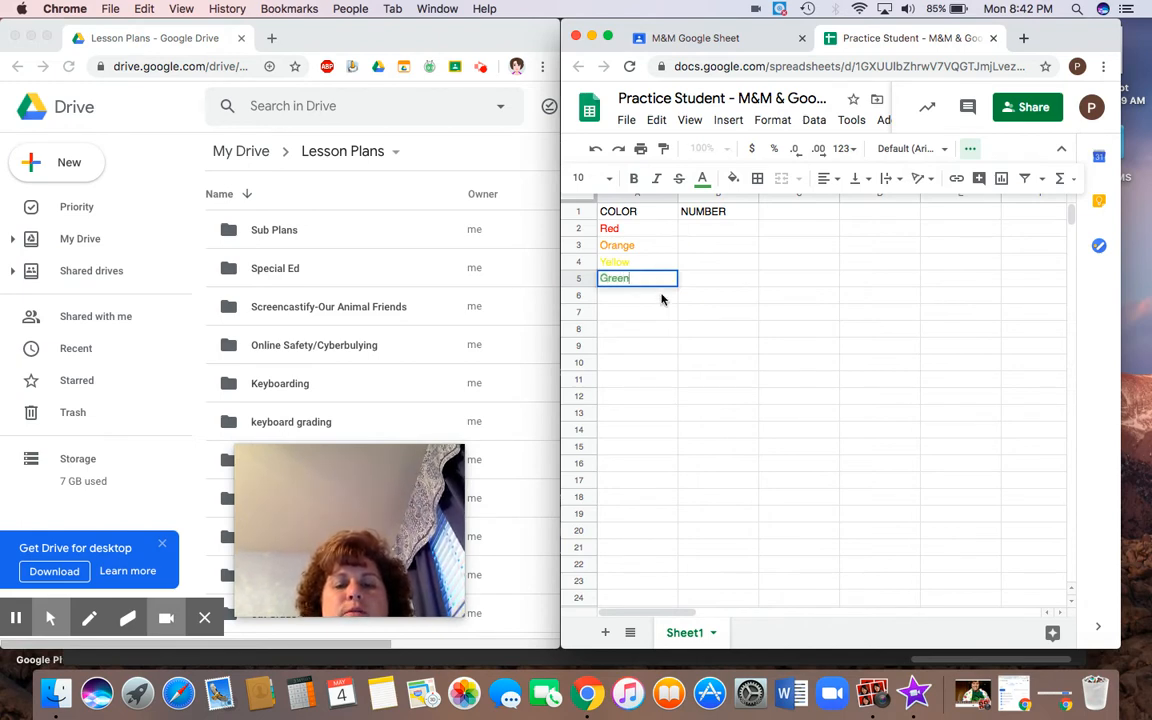
pyautogui.click(661, 298)
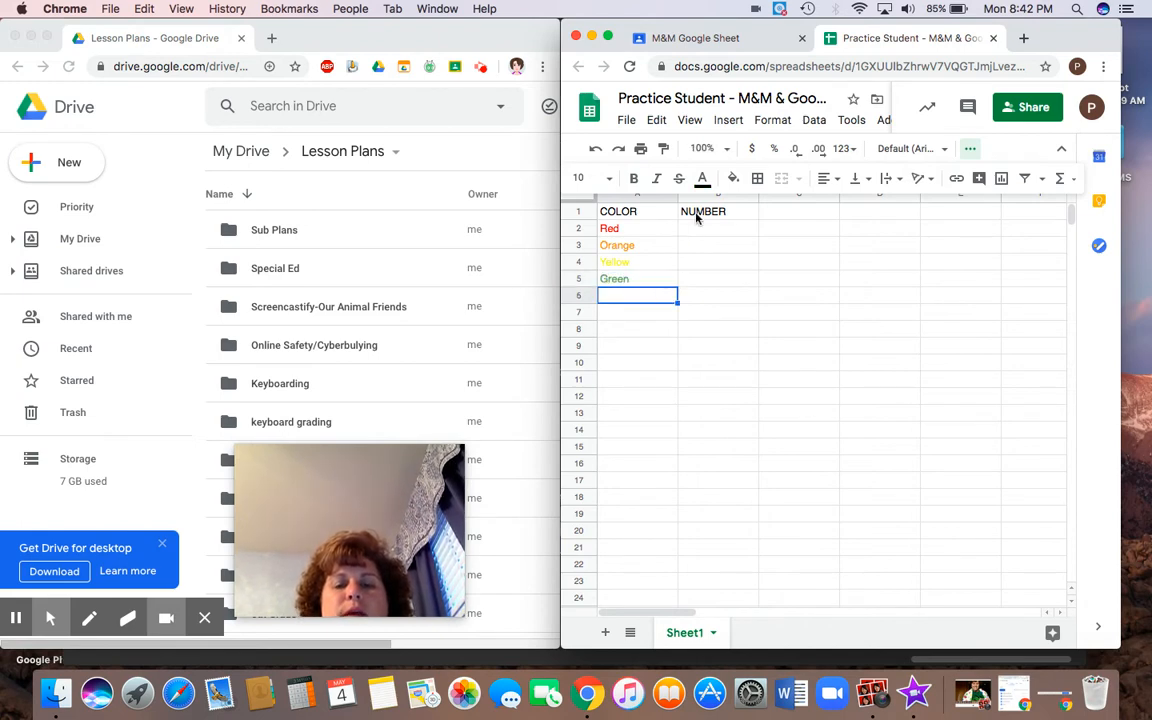
pyautogui.click(704, 180)
pyautogui.click(746, 236)
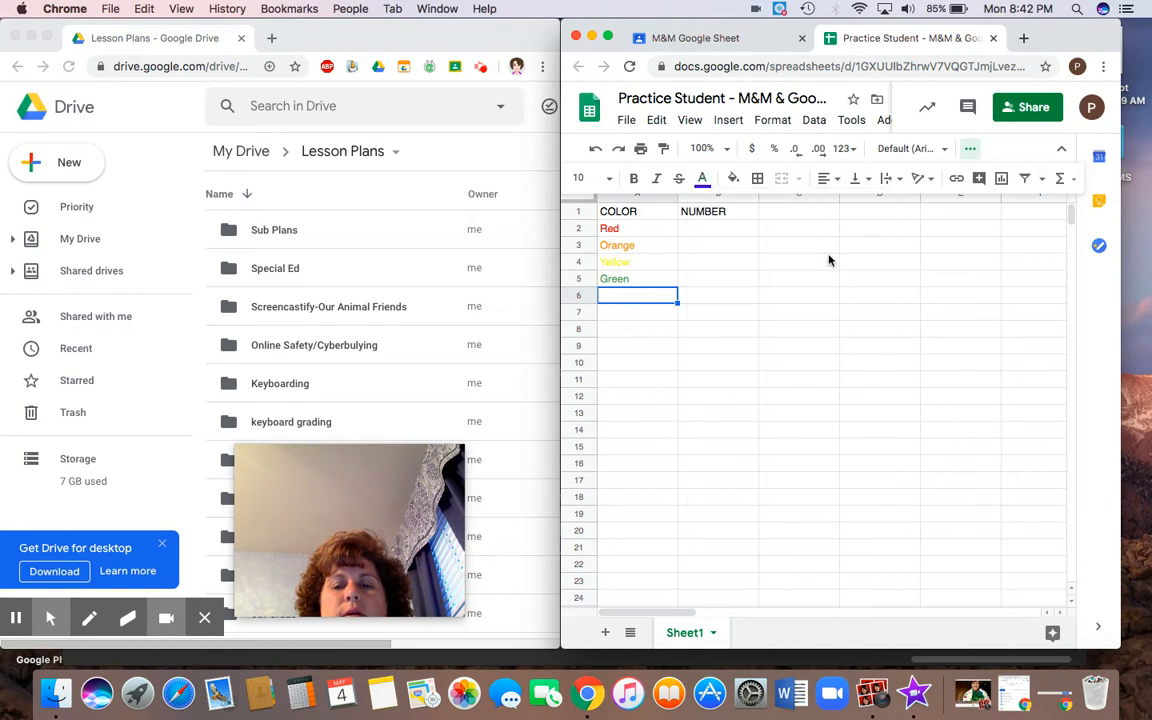
pyautogui.write('Bl')
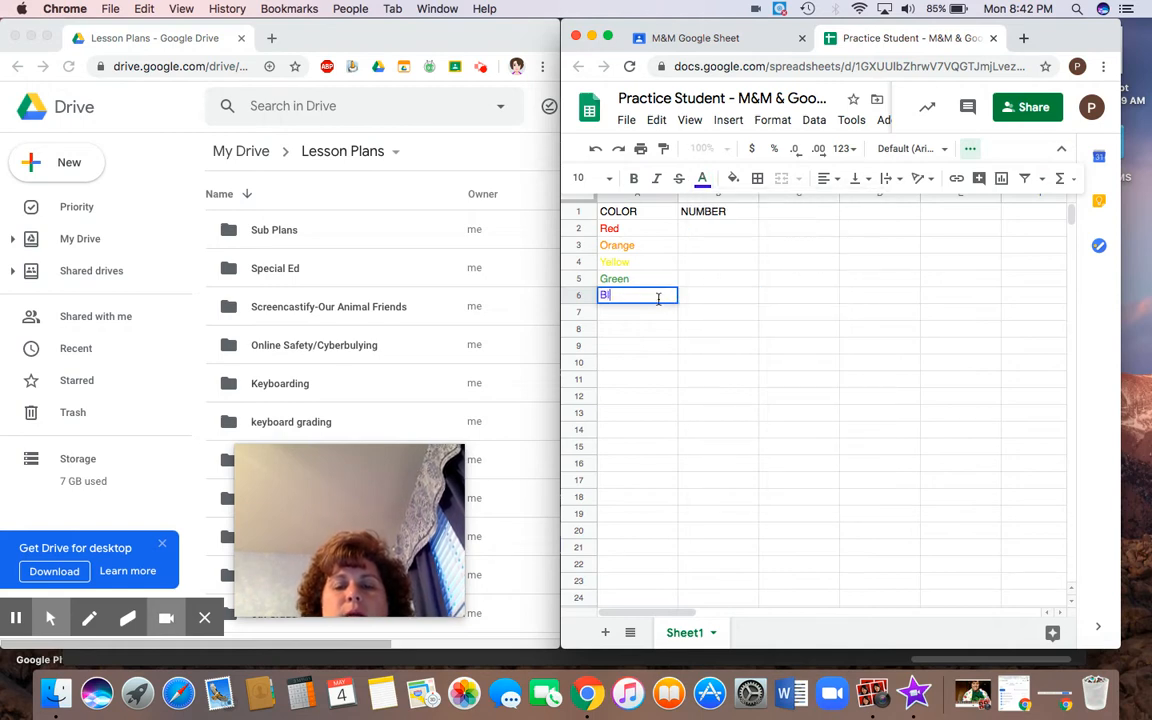
pyautogui.press('Return')
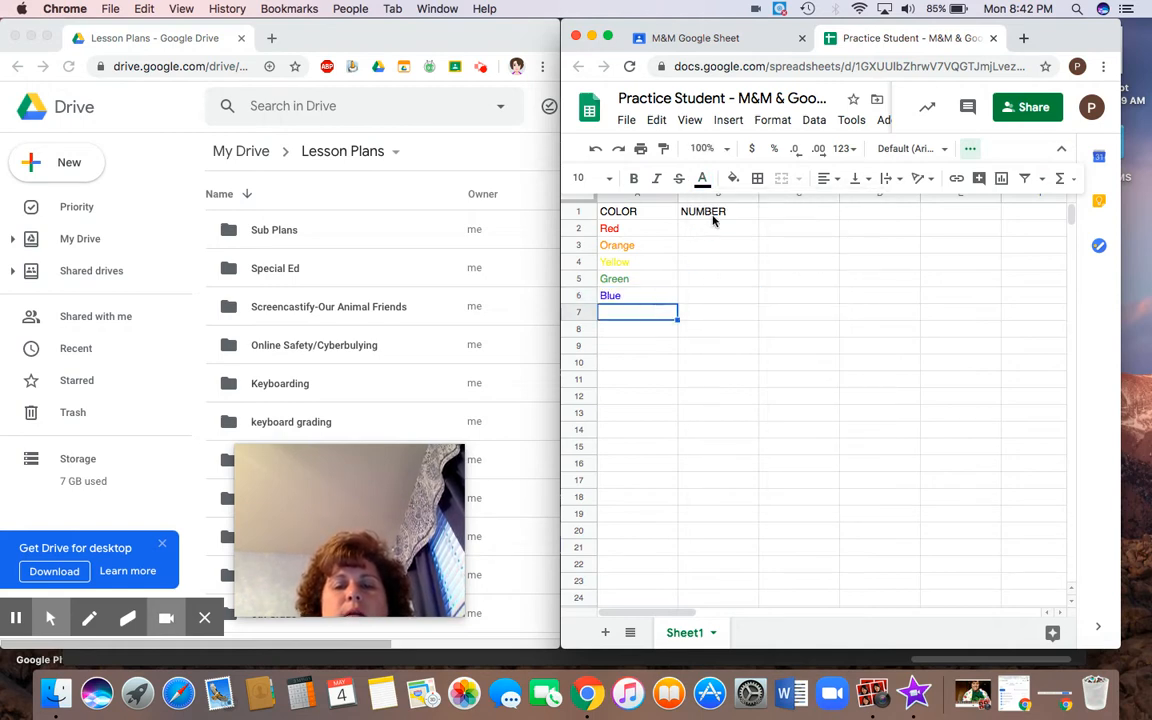
# Set the text color of cell A7 to a dark brownish red.
pyautogui.click(704, 179)
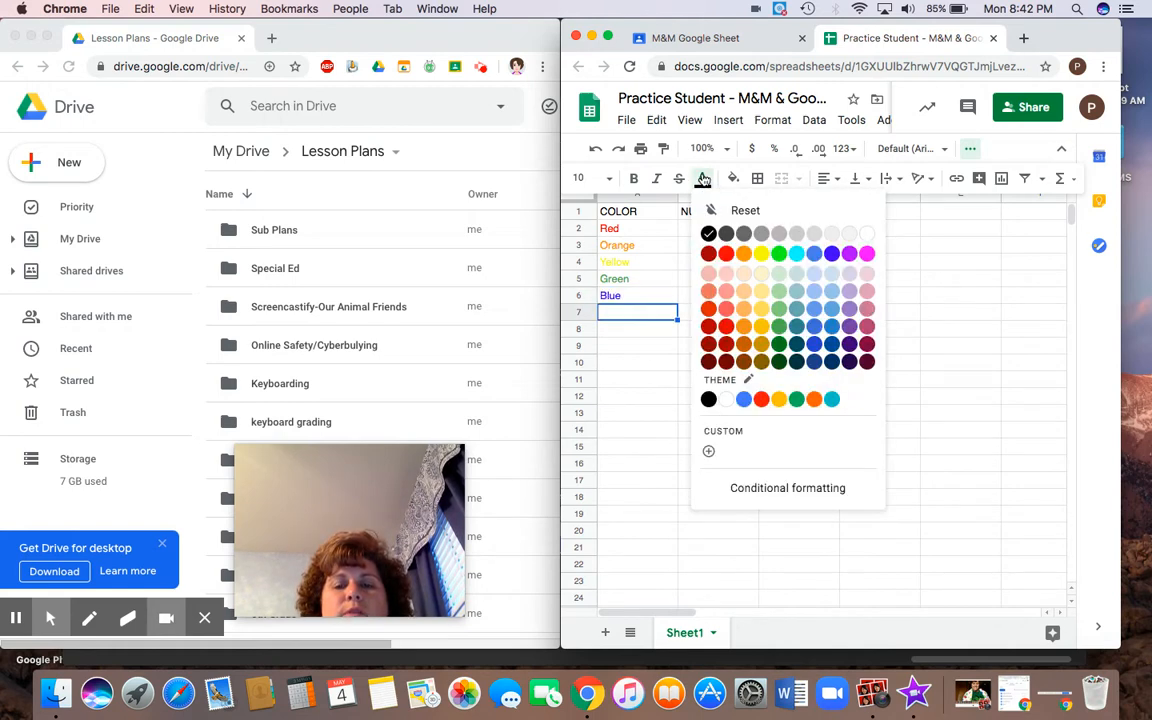
pyautogui.click(727, 364)
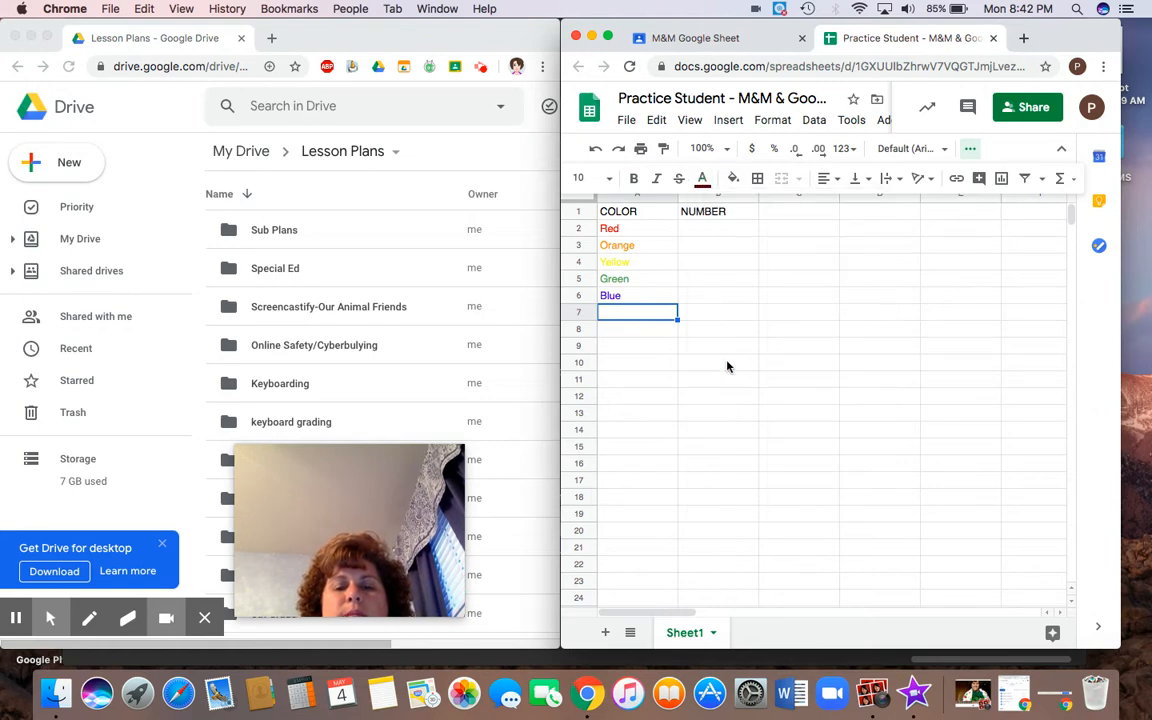
pyautogui.press('Up')
pyautogui.write('b')
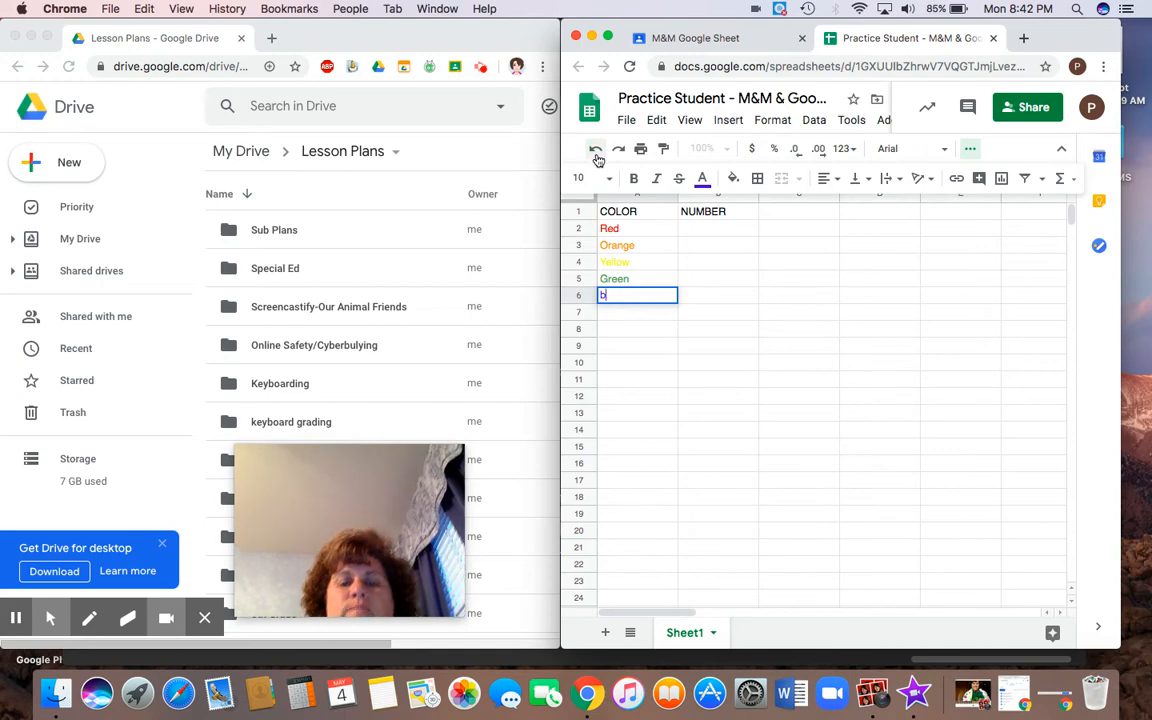
pyautogui.click(596, 156)
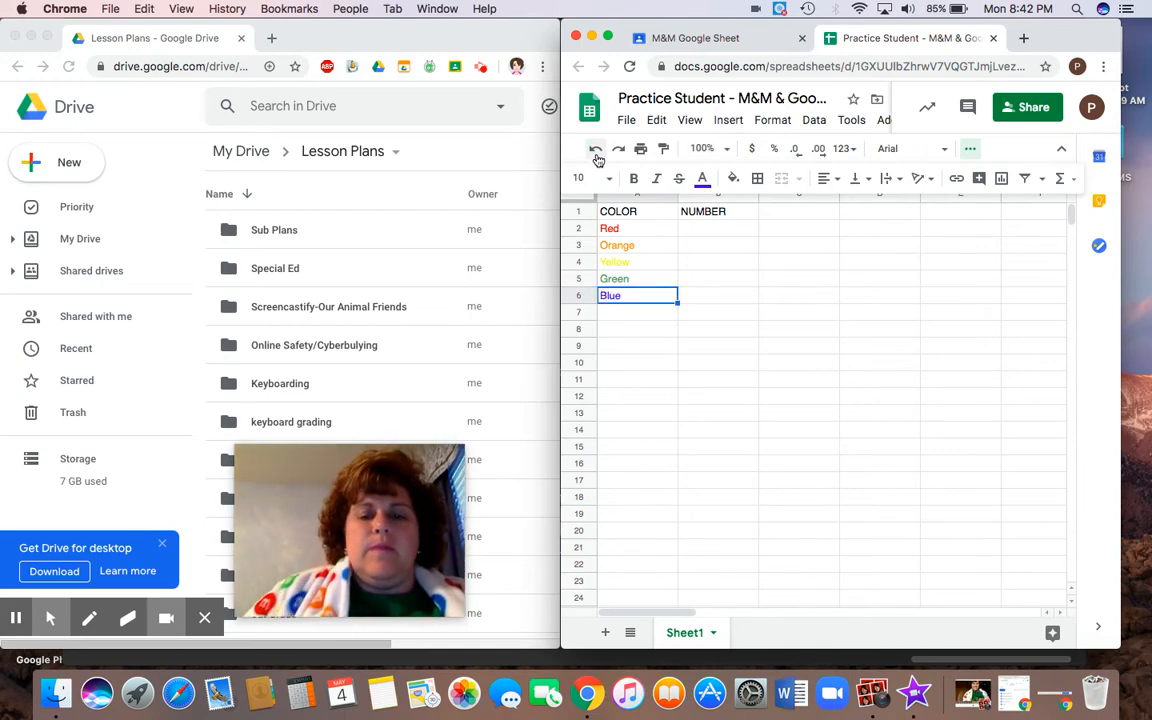
# Enter the color name Brown in cell A7, below Blue.
pyautogui.click(627, 314)
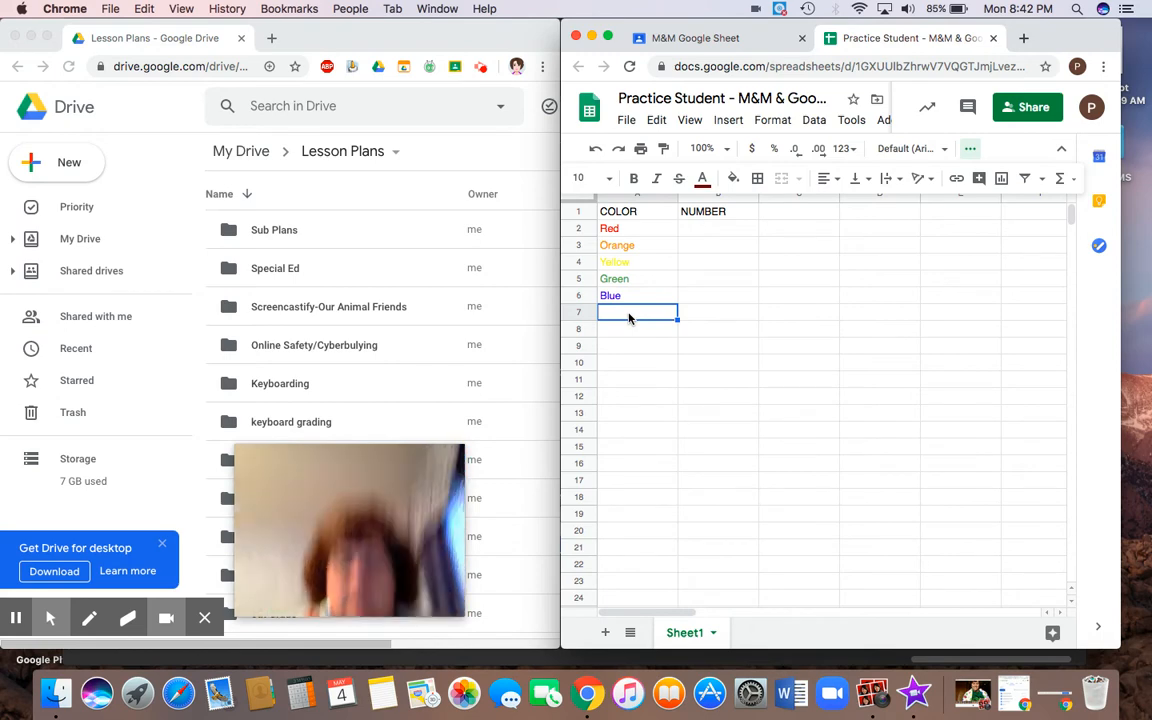
pyautogui.write('Brow')
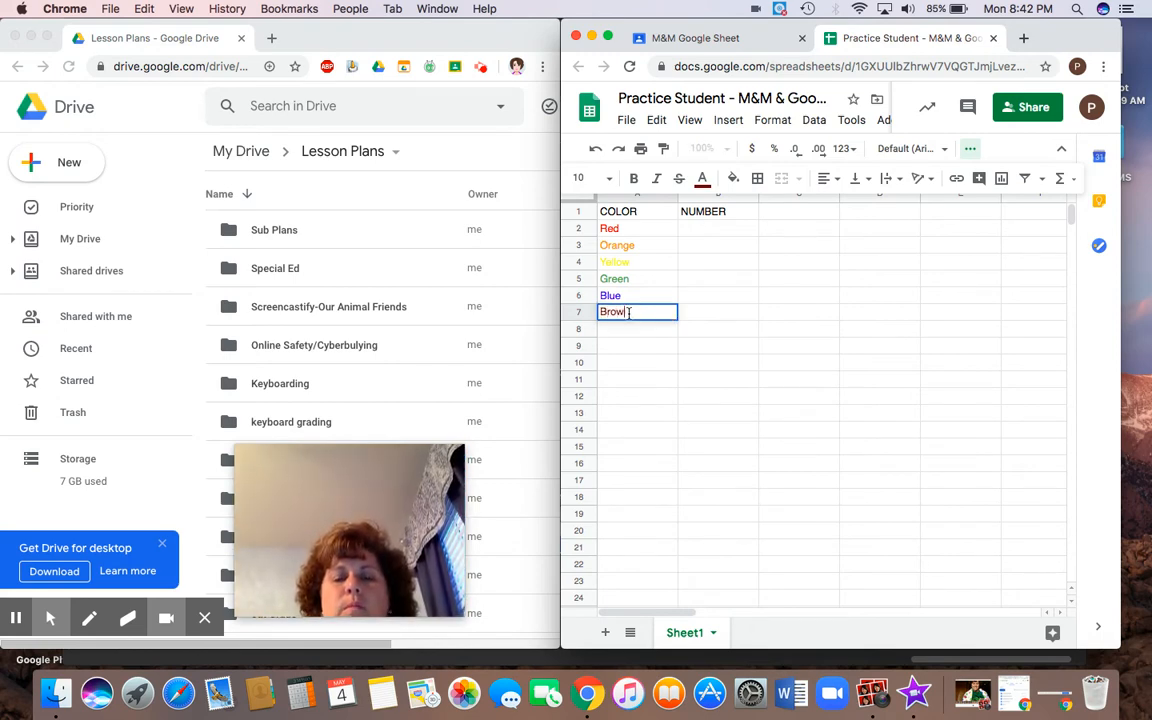
pyautogui.write('n')
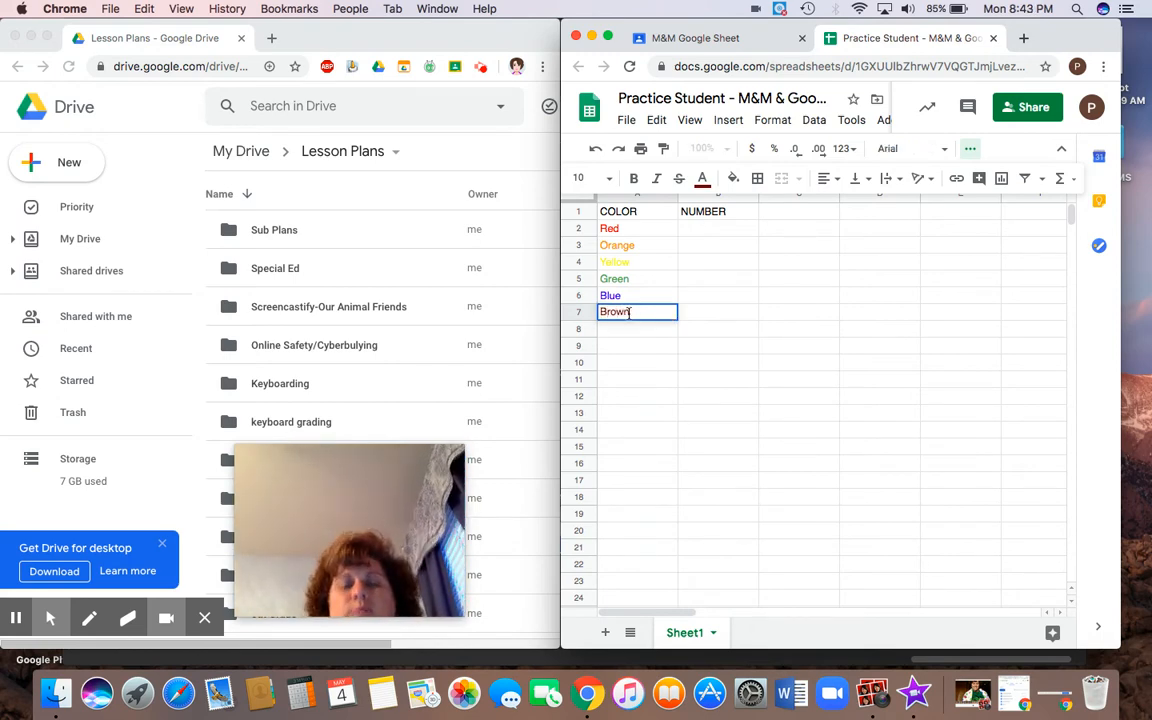
# In the NUMBER column, enter the counts 9 for Red, 10 for Orange and 11 for Yellow in cells B2 to B4.
pyautogui.click(720, 234)
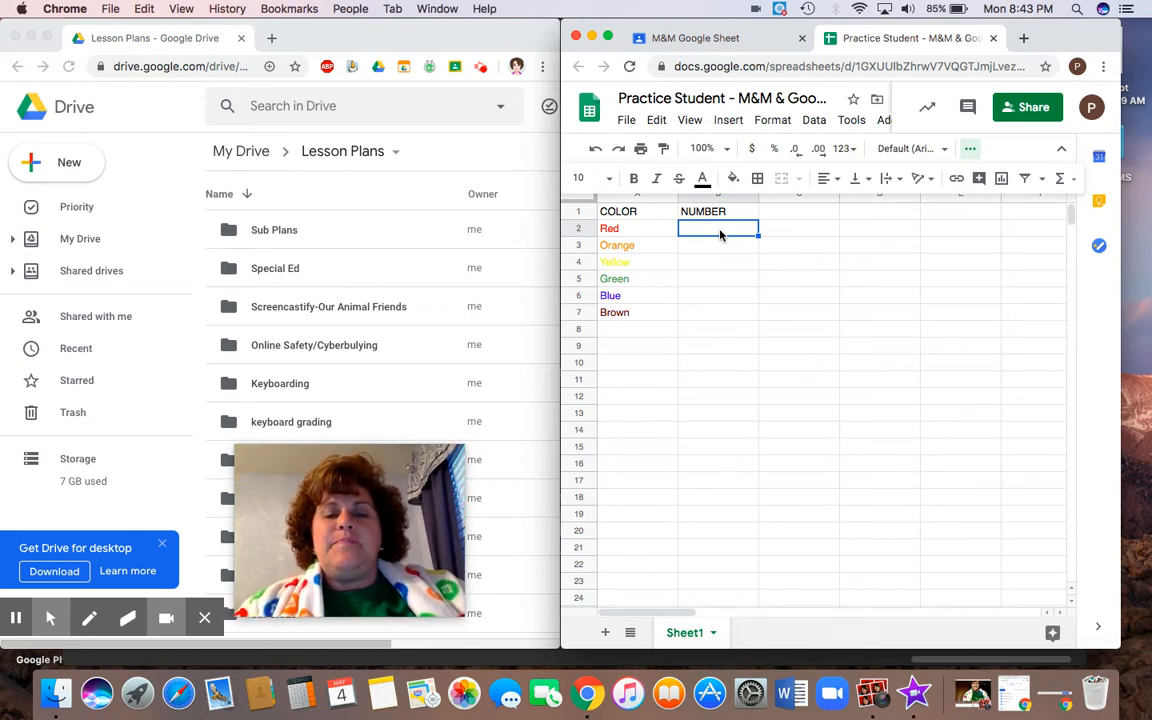
pyautogui.write('9')
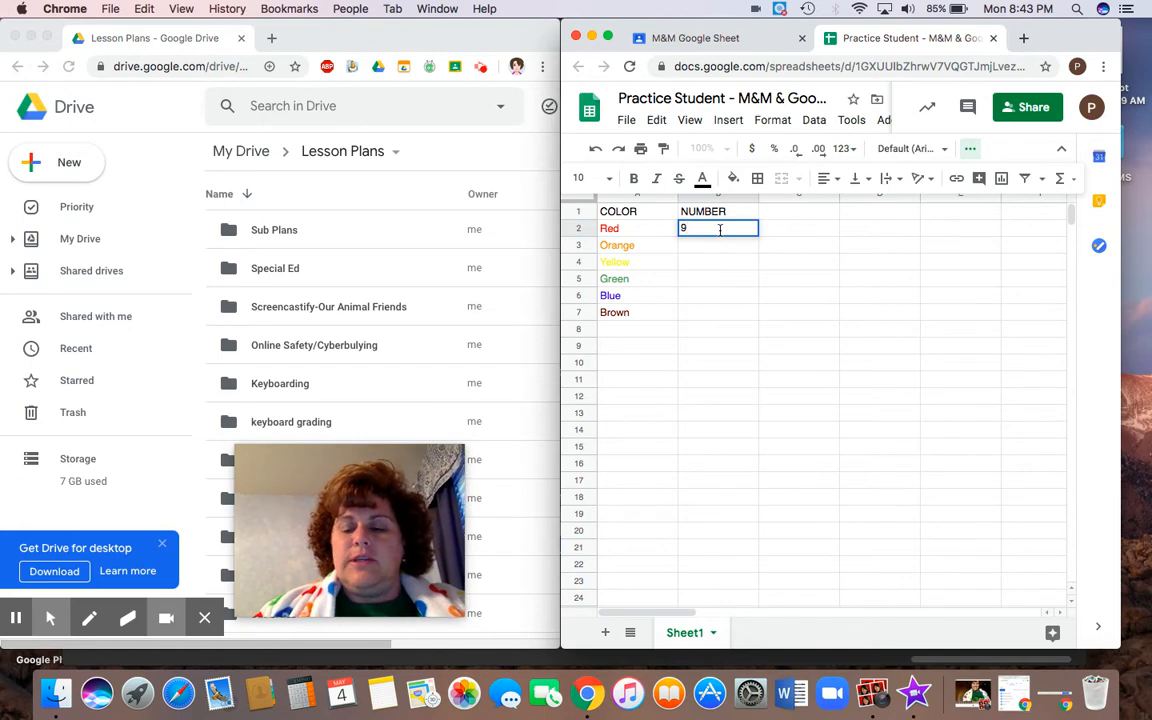
pyautogui.press('Return')
pyautogui.write('1')
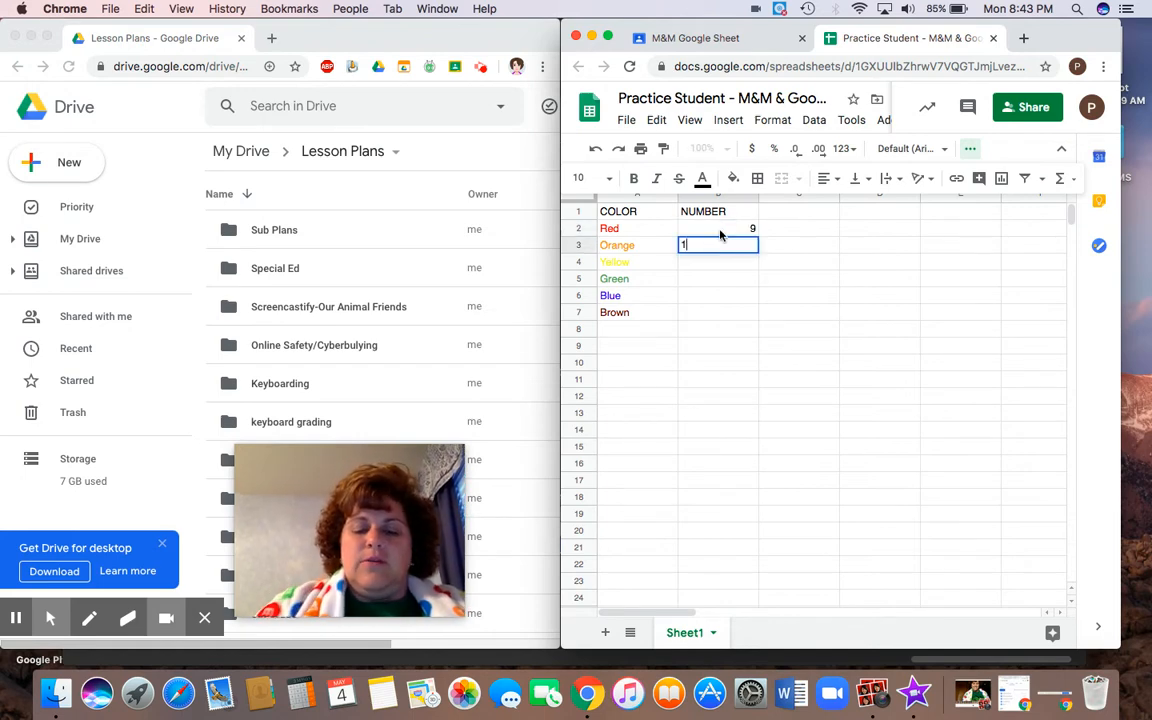
pyautogui.write('0')
pyautogui.press('Return')
pyautogui.write('11')
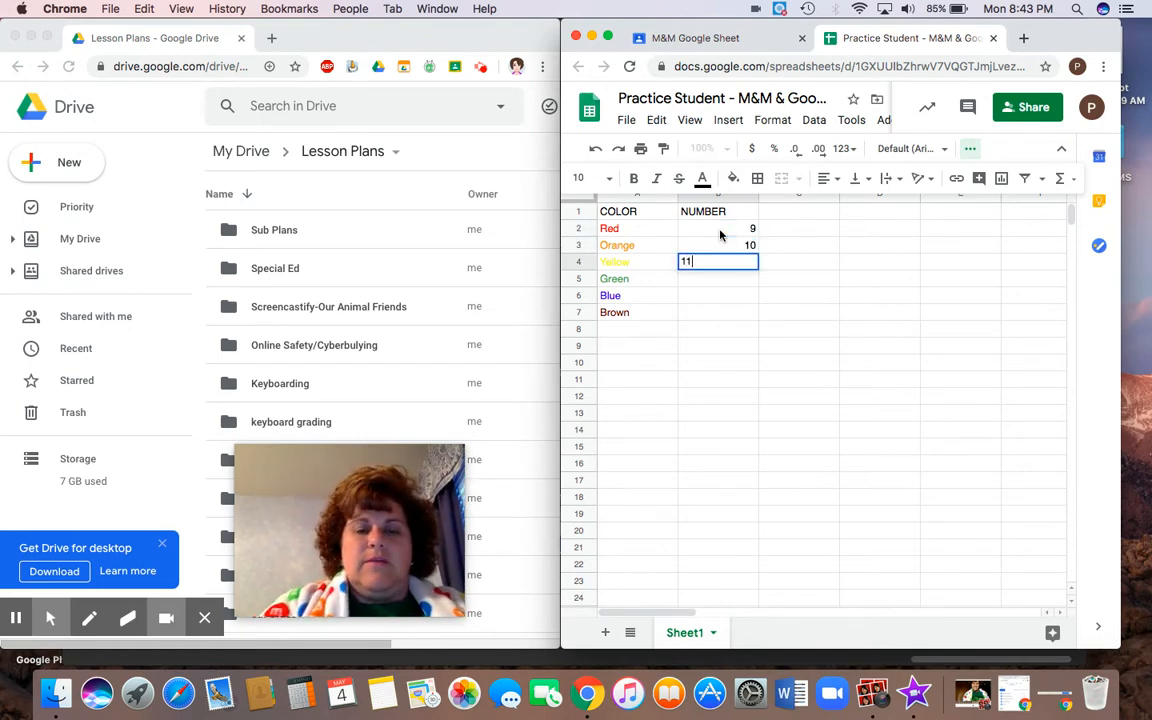
pyautogui.press('Return')
# Enter the counts 12 for Green, 13 for Blue and 14 for Brown in cells B5 to B7.
pyautogui.write('12')
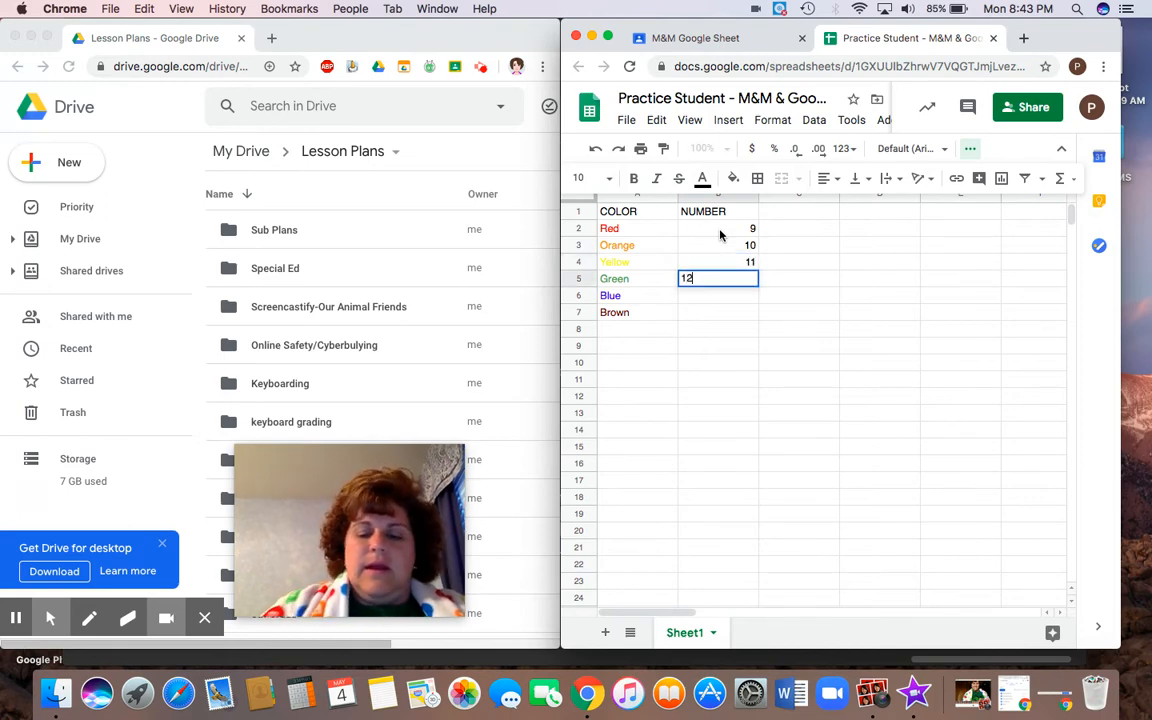
pyautogui.press('Return')
pyautogui.write('13')
pyautogui.press('Return')
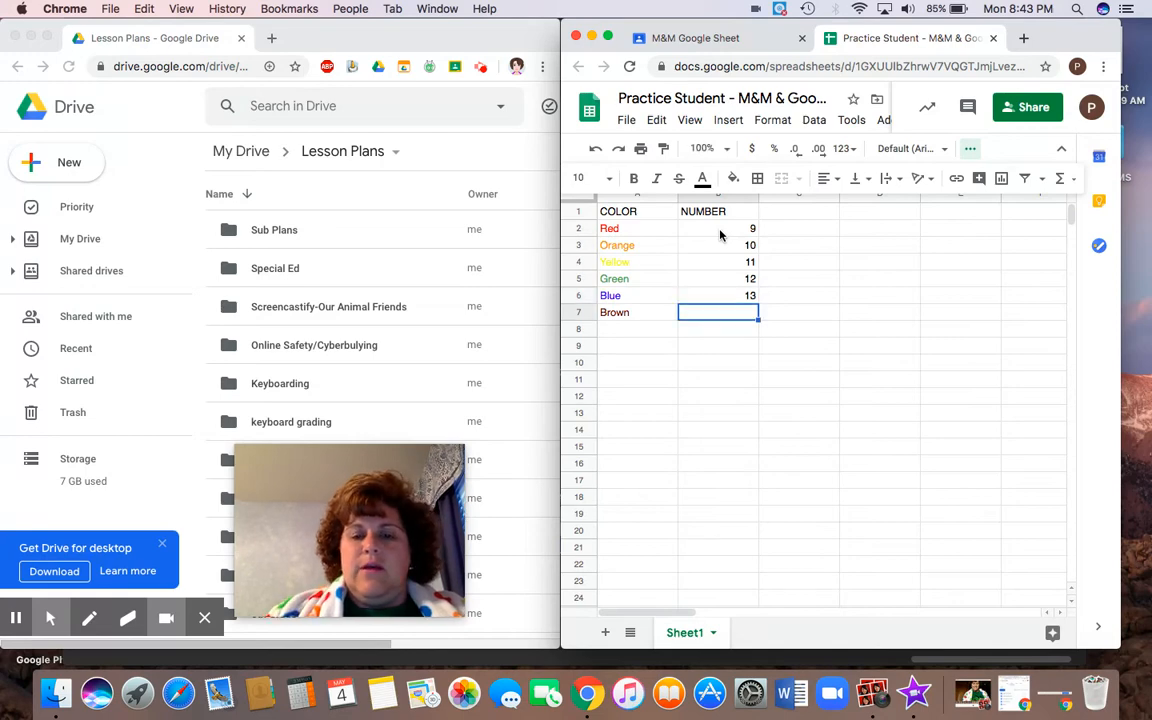
pyautogui.write('14')
pyautogui.press('Return')
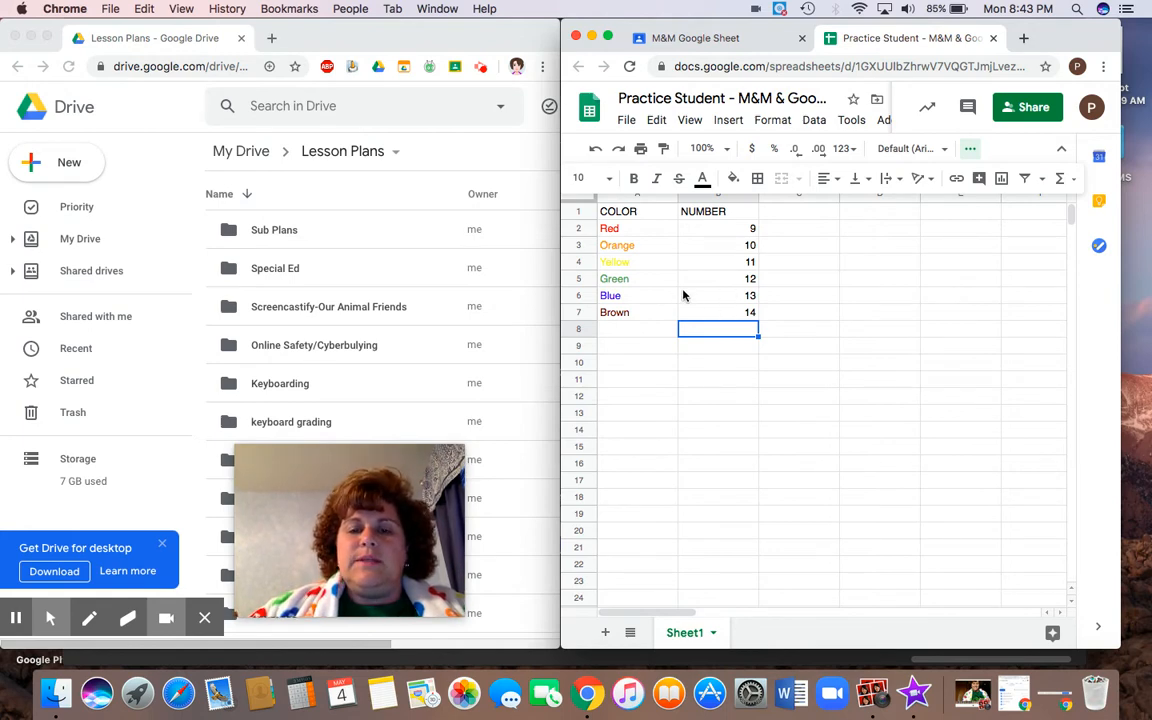
# Enter the label TOTAL in cell A8 and move on to cell B8.
pyautogui.click(643, 337)
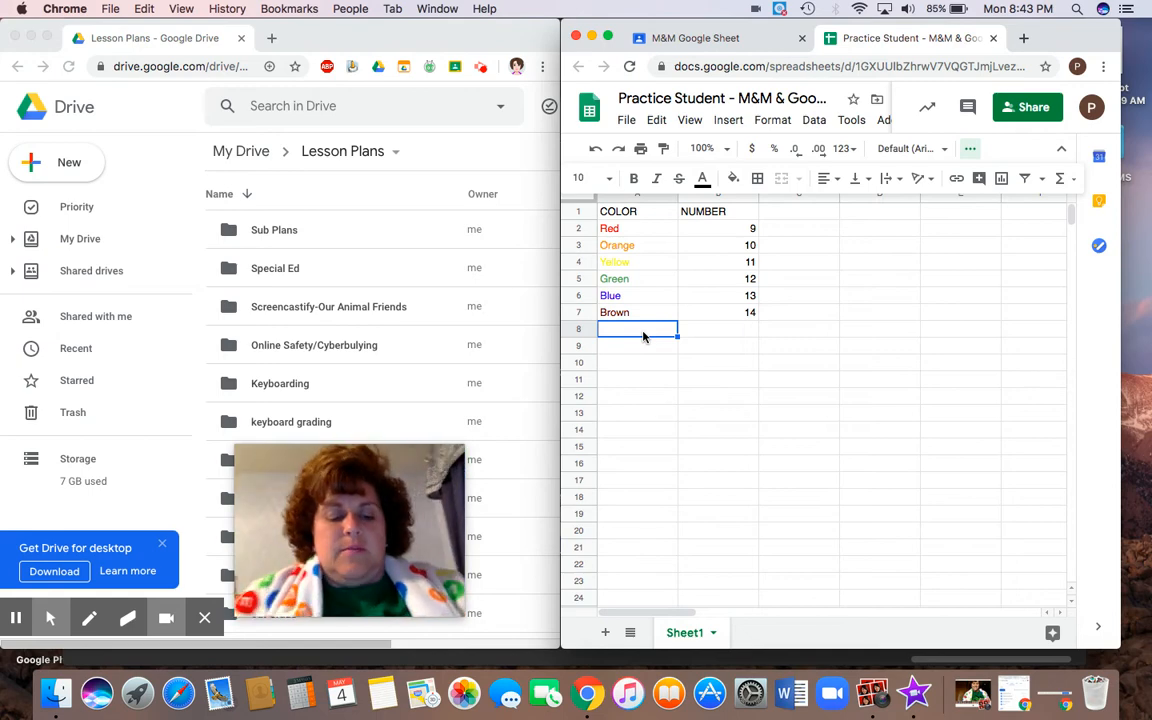
pyautogui.write('t')
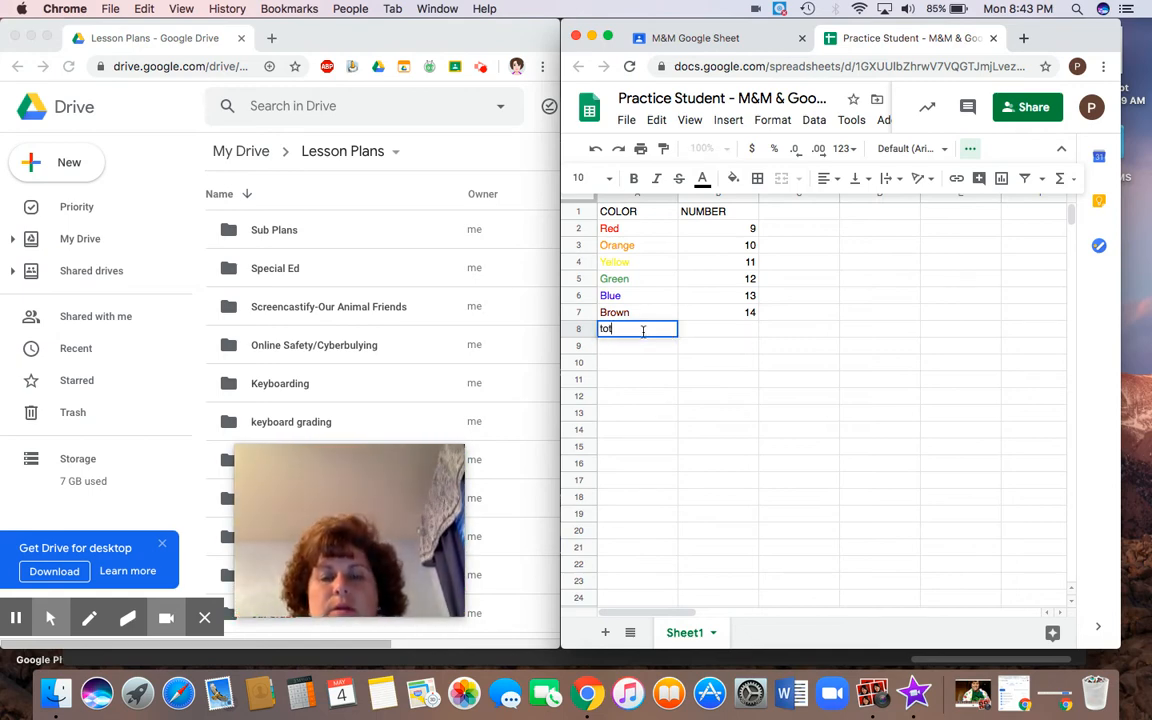
pyautogui.write('OTAL')
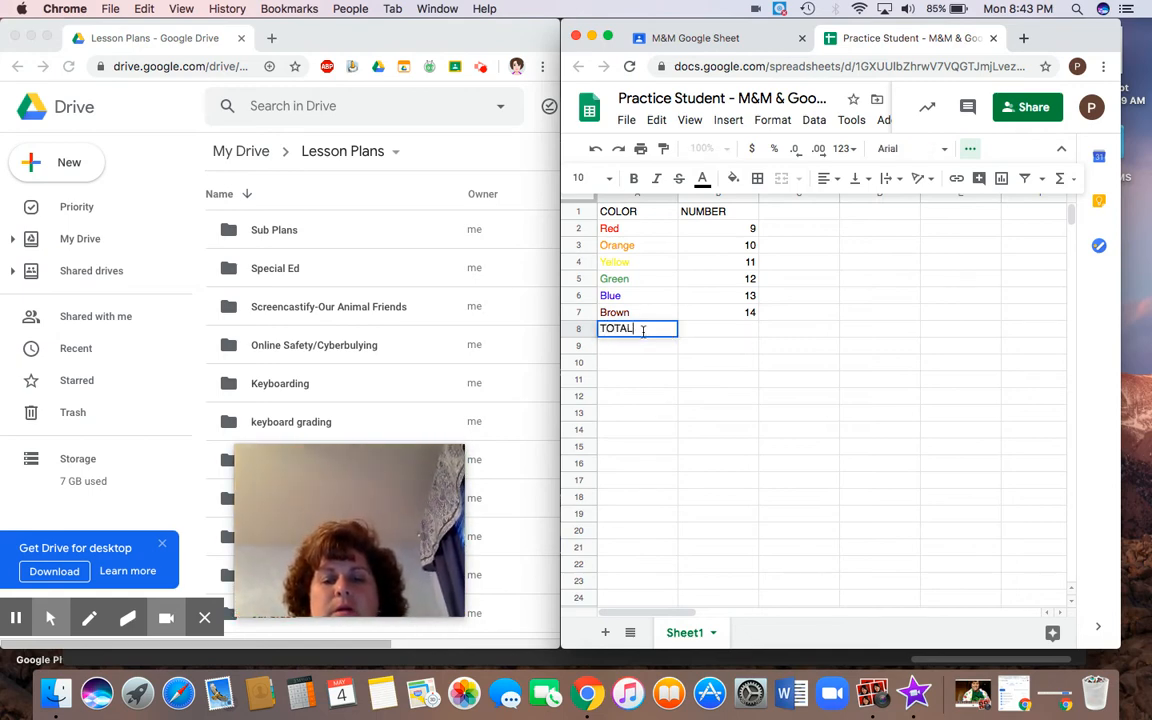
pyautogui.press('Tab')
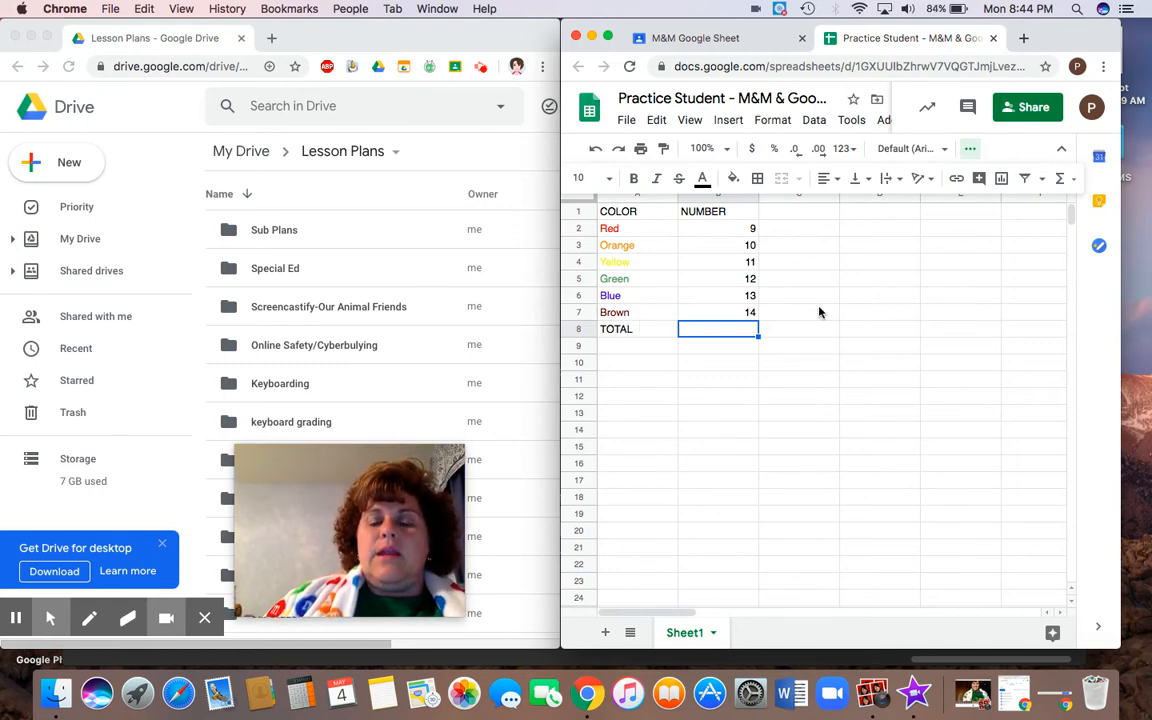
# Try totaling the counts with a handwritten =SUM(B2:B7) formula in cell B8, and clear the cell again.
pyautogui.write('=')
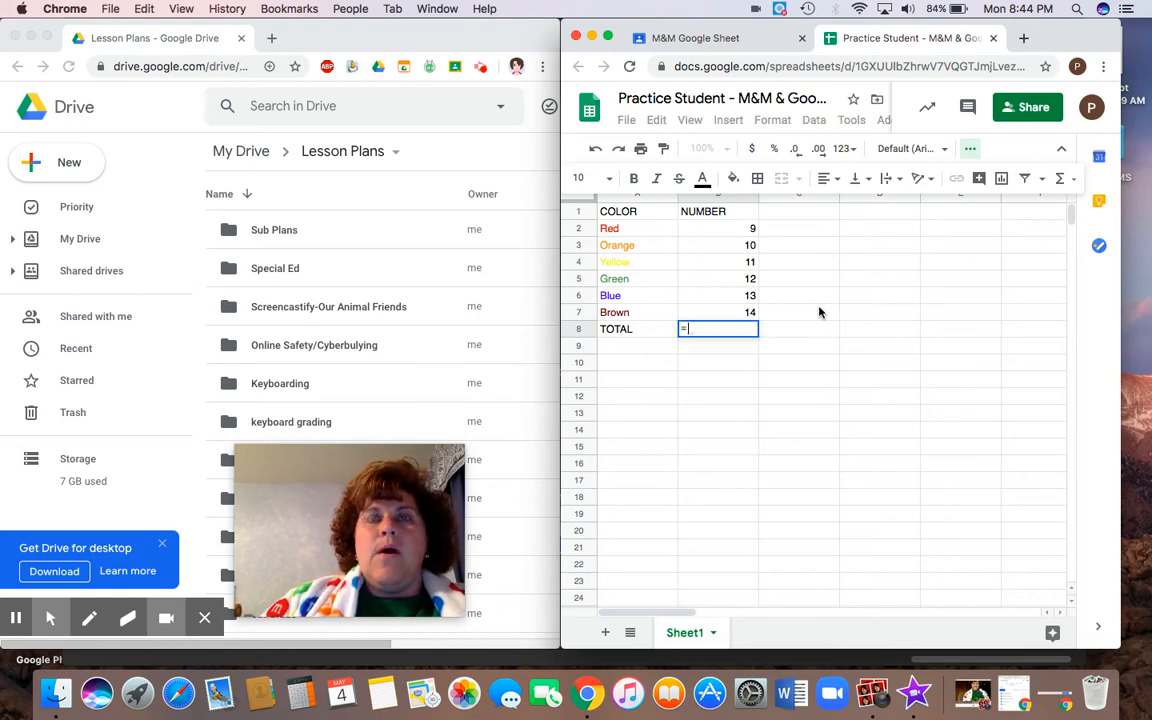
pyautogui.write('SUM')
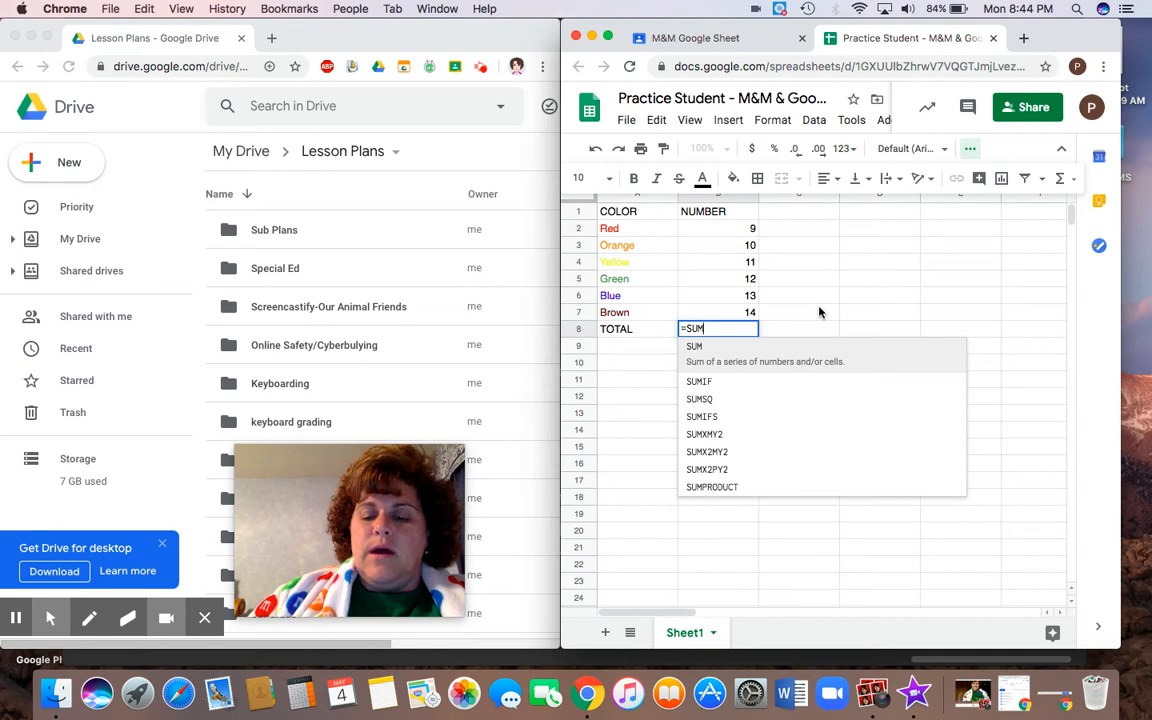
pyautogui.write('(')
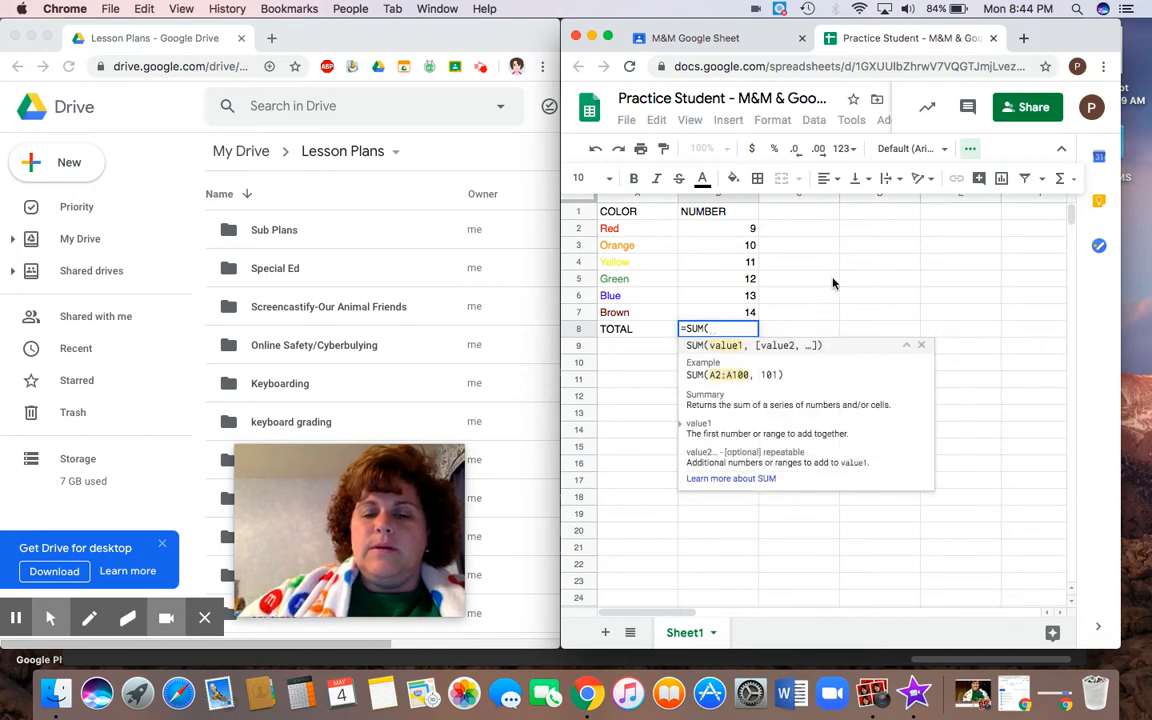
pyautogui.moveTo(748, 230); pyautogui.dragTo(753, 319)
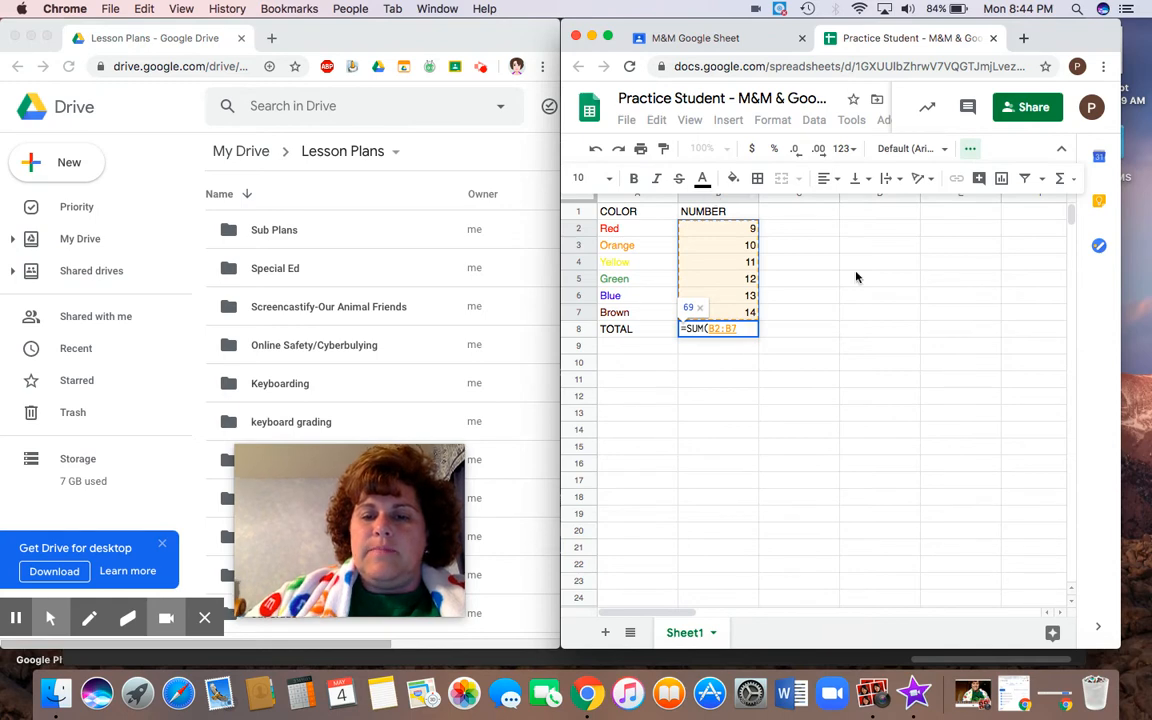
pyautogui.moveTo(1070, 220)
pyautogui.mouseDown()
pyautogui.moveTo(1070, 238)
pyautogui.moveTo(1068, 212)
pyautogui.mouseUp()
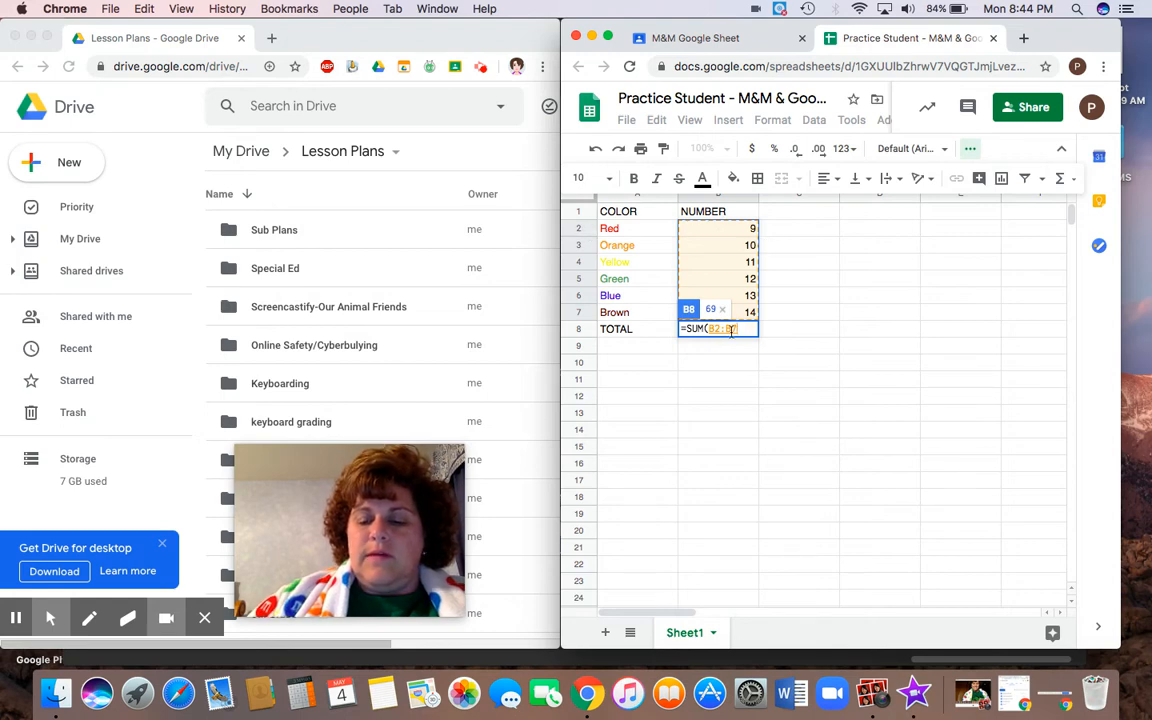
pyautogui.write(')')
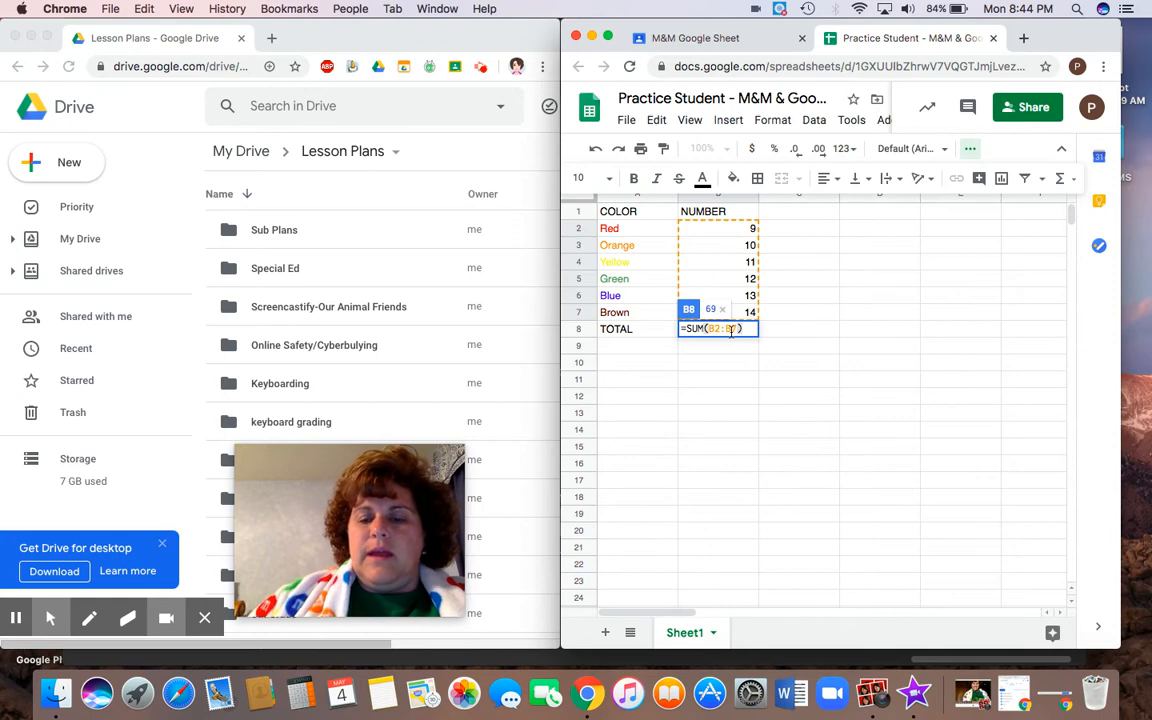
pyautogui.press('Return')
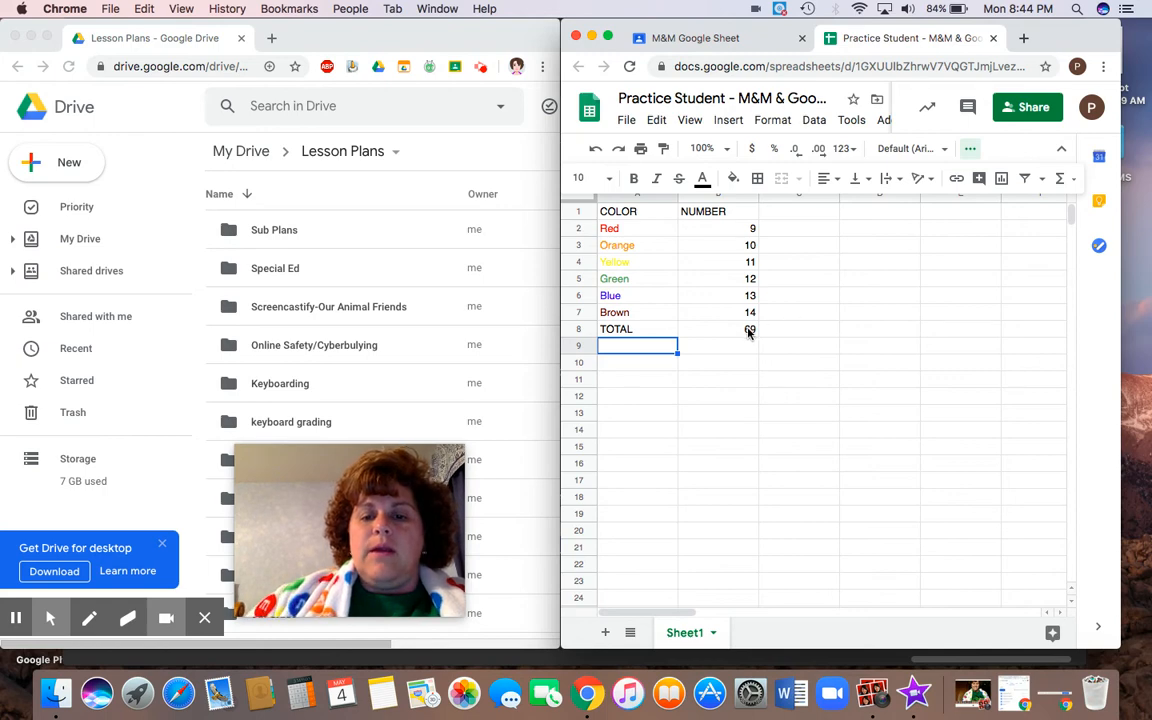
pyautogui.click(749, 331)
pyautogui.press('Delete')
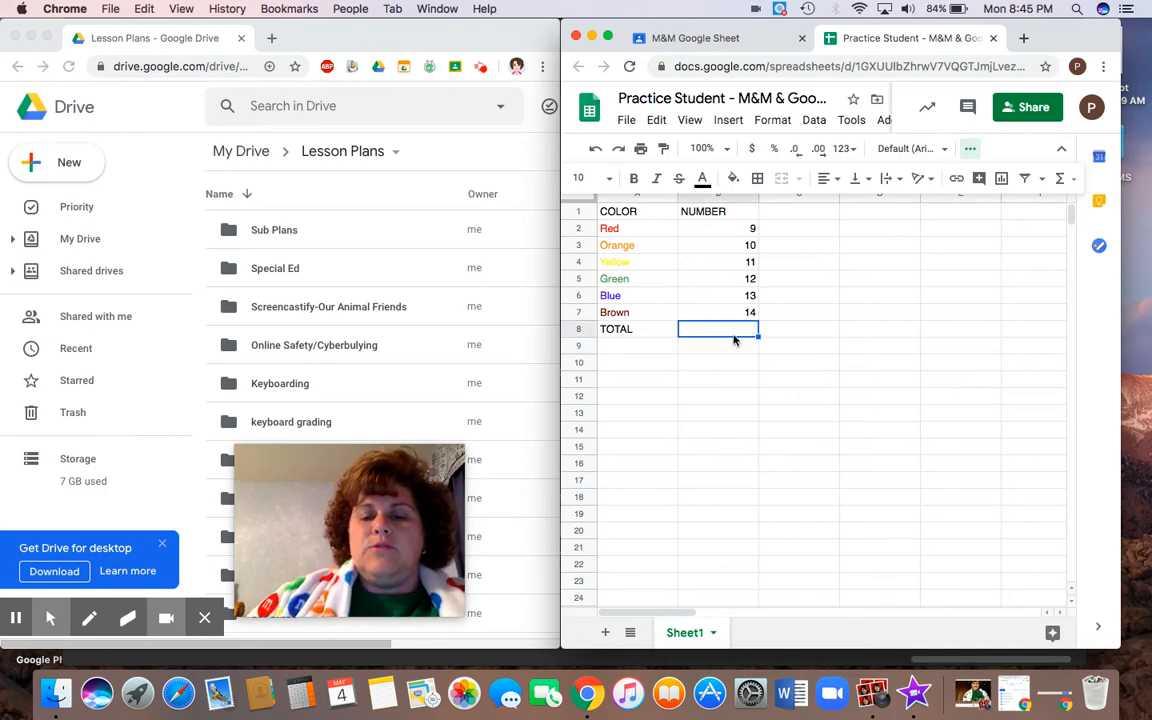
# Insert the built-in SUM function in cell B8 to total the counts in B2:B7.
pyautogui.click(1061, 180)
pyautogui.click(1028, 209)
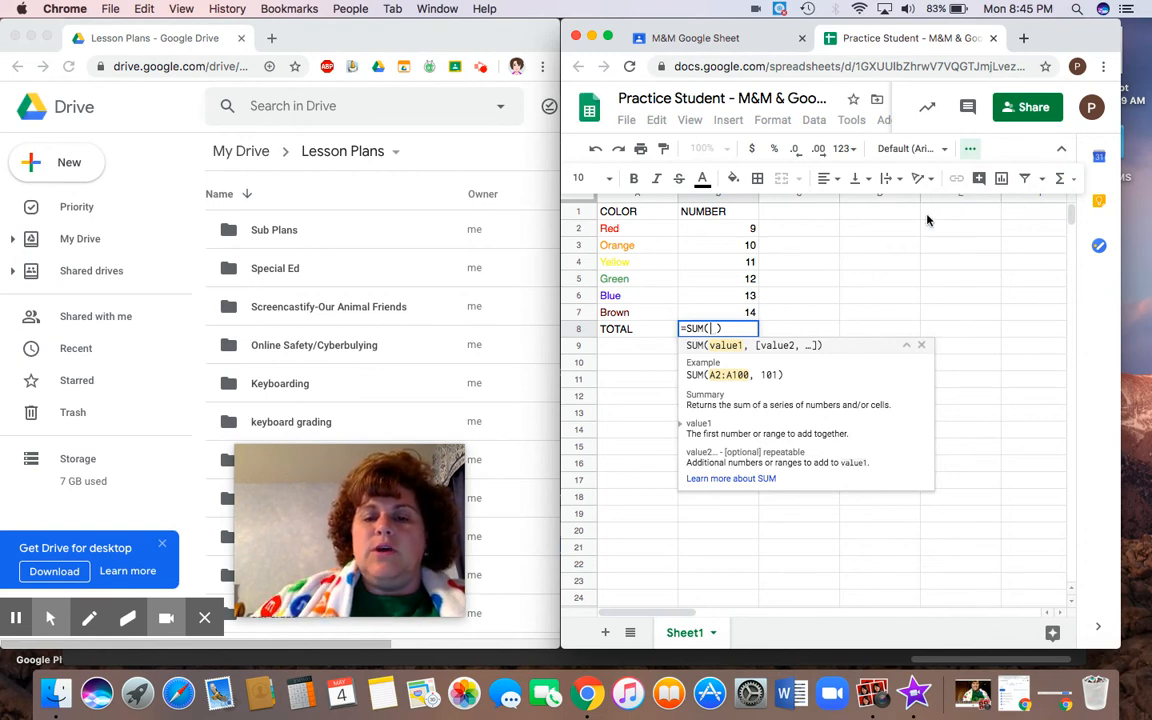
pyautogui.moveTo(750, 229); pyautogui.dragTo(749, 313)
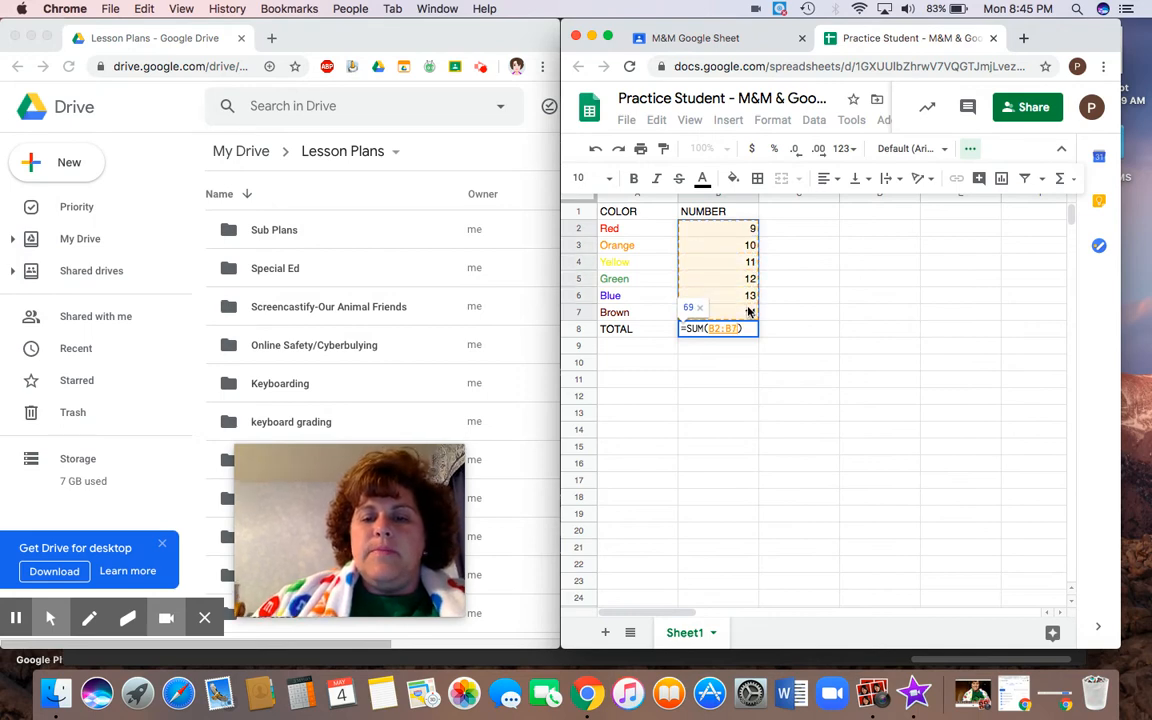
pyautogui.press('Return')
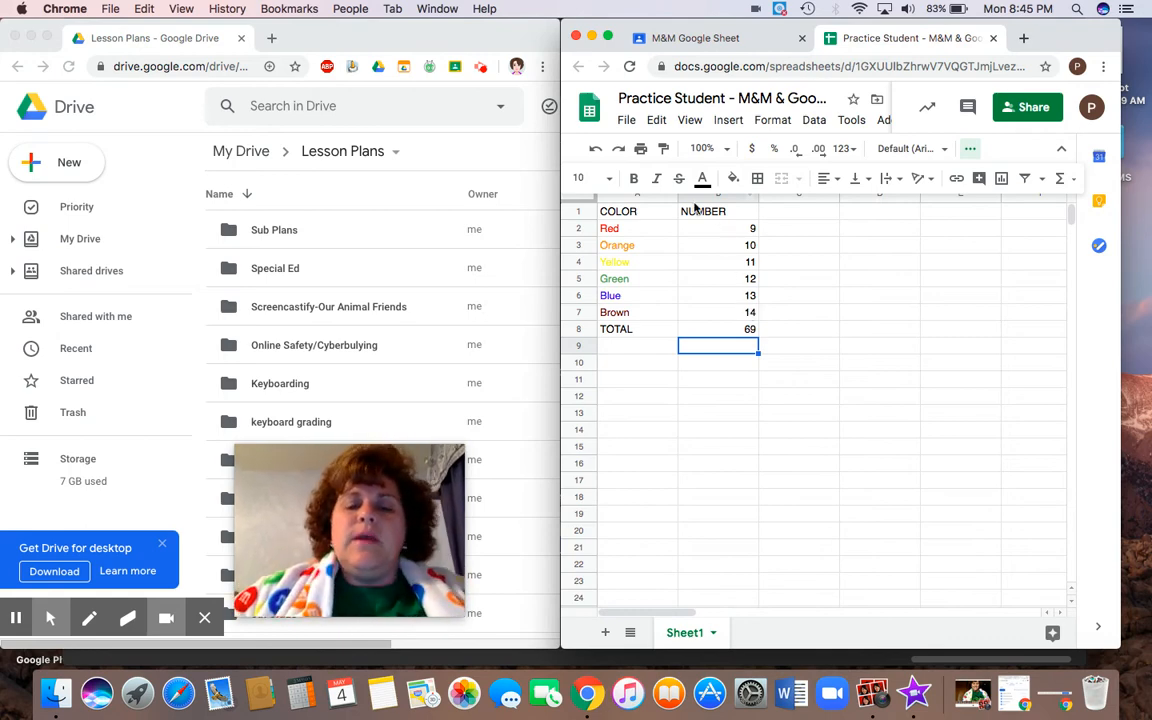
# Insert a chart from the range A1:B7, leaving out the TOTAL row.
pyautogui.click(641, 214)
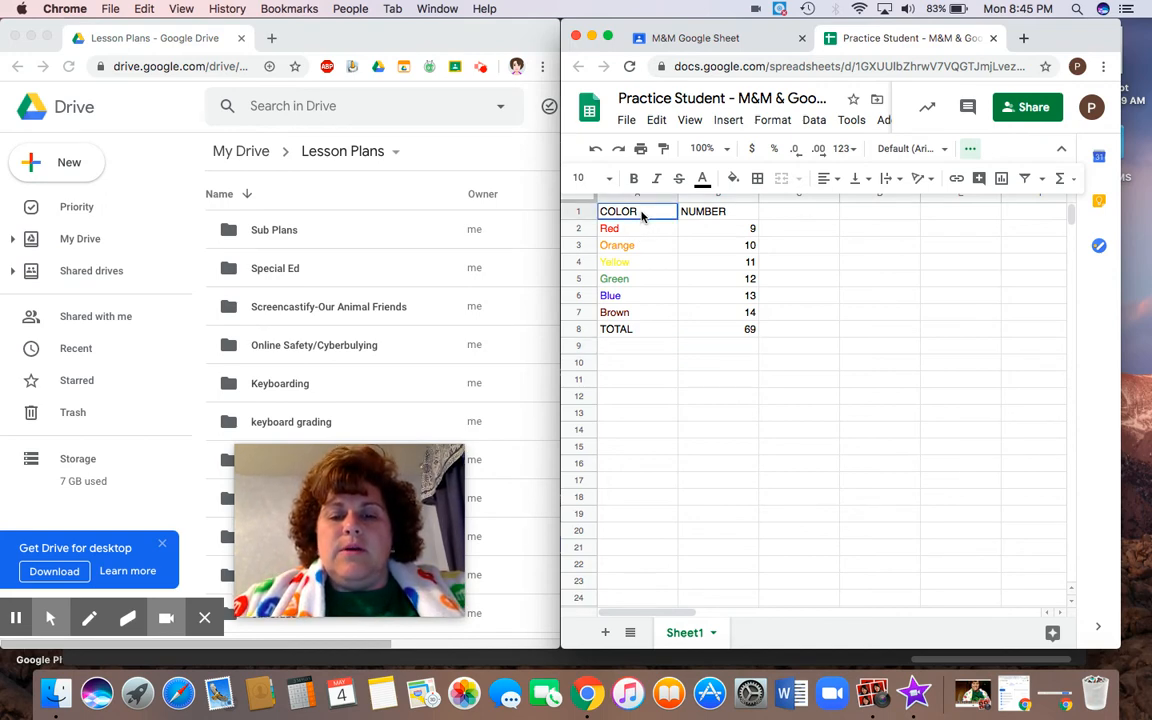
pyautogui.moveTo(641, 214); pyautogui.dragTo(725, 316)
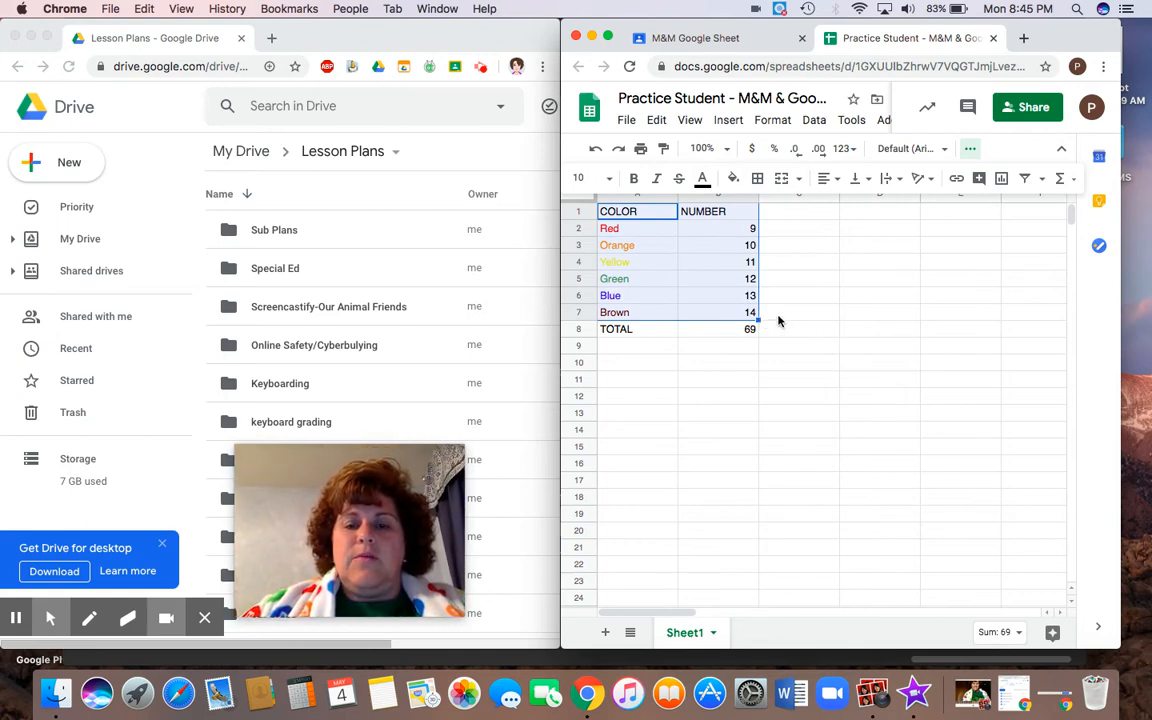
pyautogui.click(736, 121)
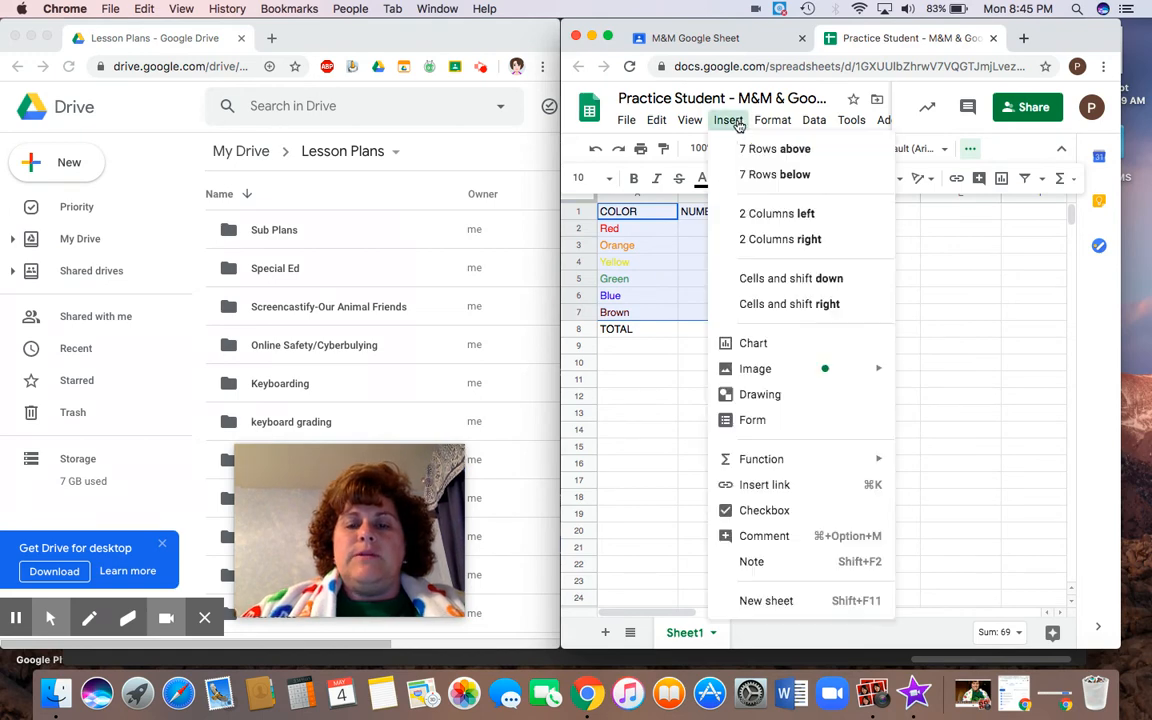
pyautogui.click(768, 342)
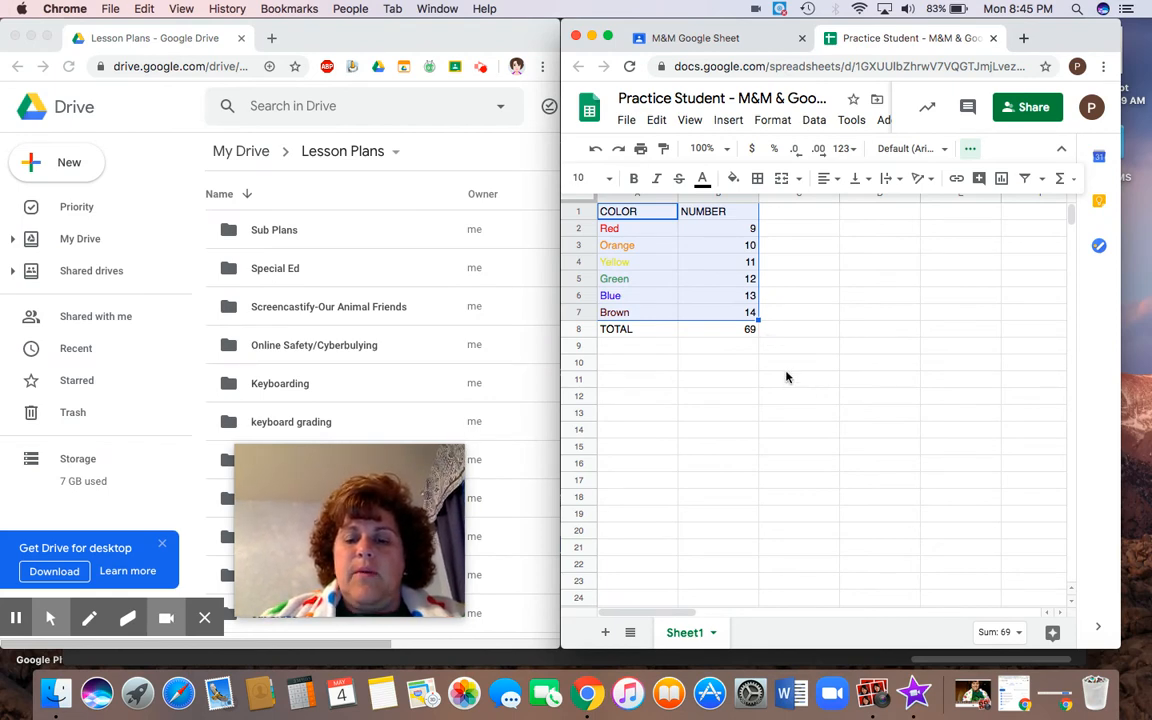
# Enlarge the spreadsheet's browser window and move the pie chart below the table so it no longer covers the data.
pyautogui.click(608, 38)
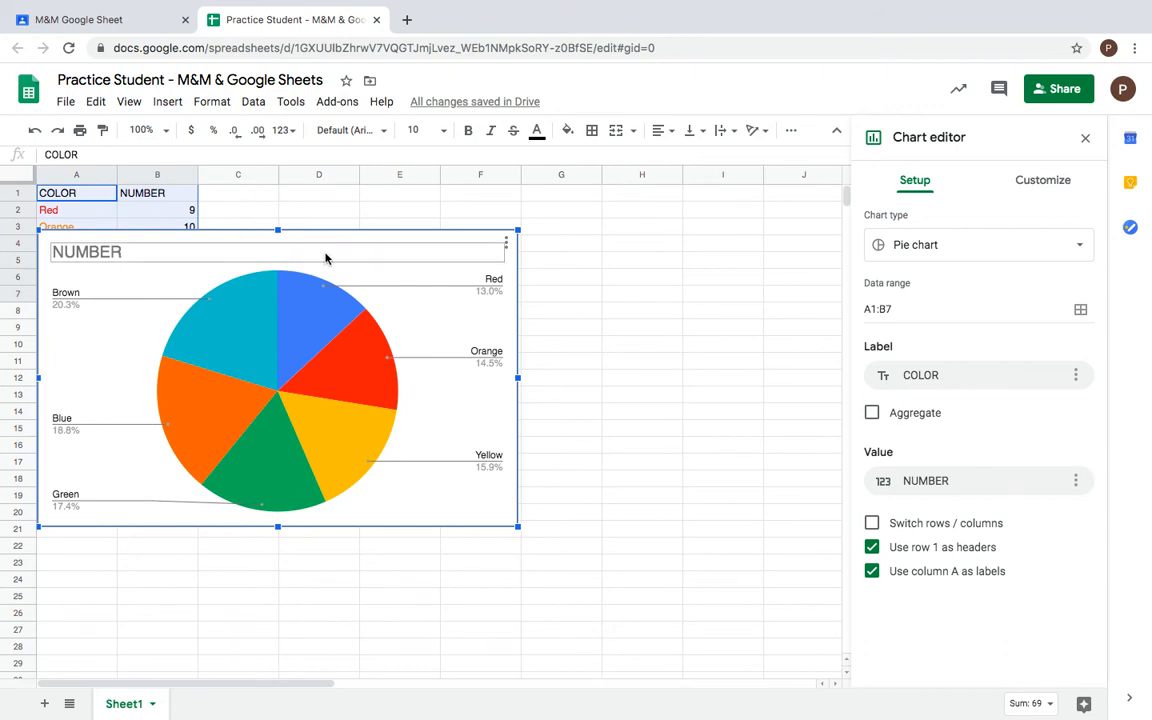
pyautogui.moveTo(462, 412); pyautogui.dragTo(576, 507)
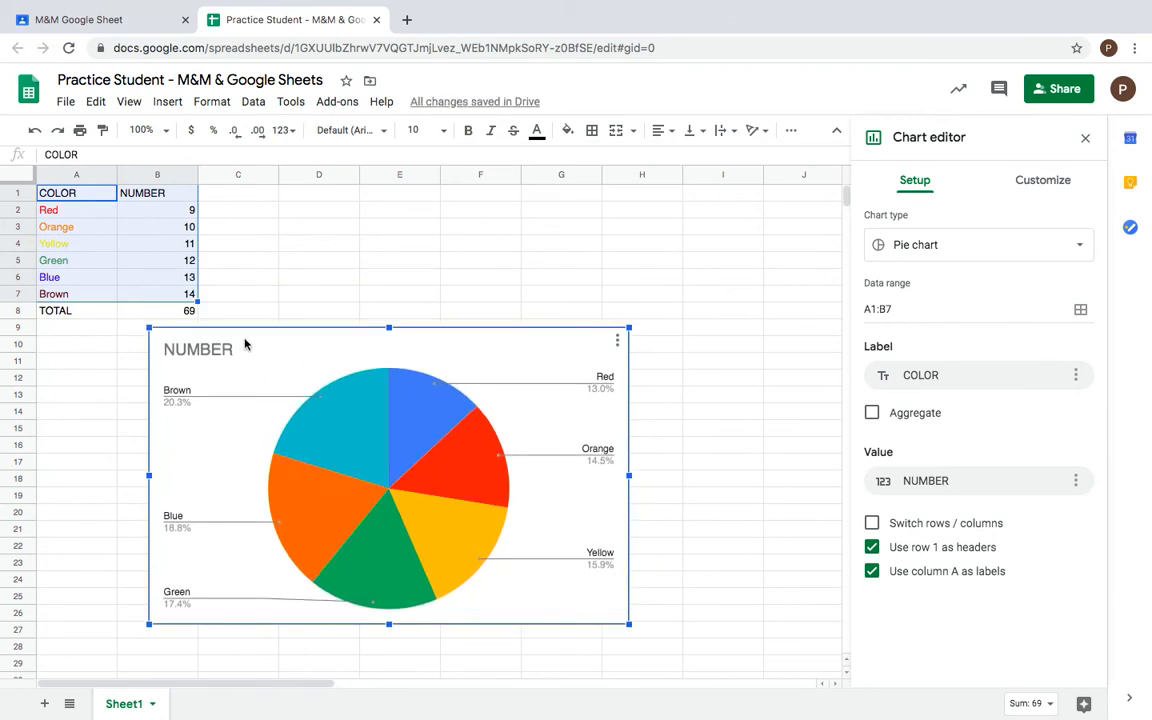
# Change the pie chart's title to "NUMBER OF M&M's in a BAG".
pyautogui.click(1043, 183)
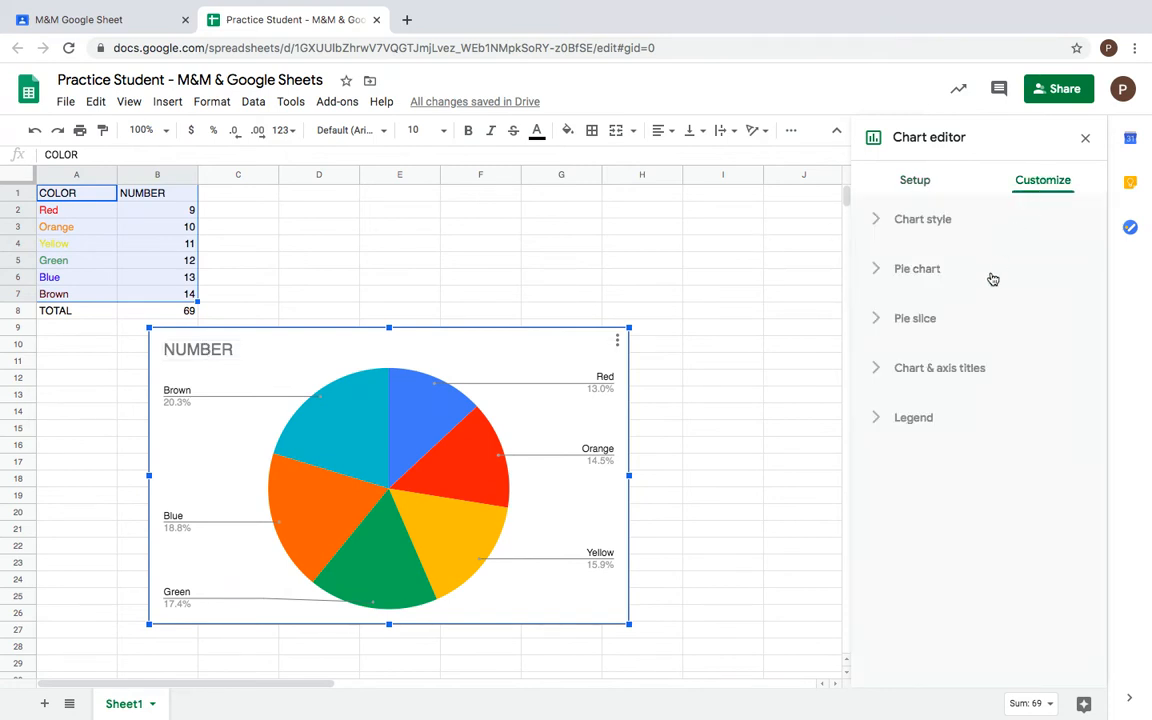
pyautogui.click(937, 370)
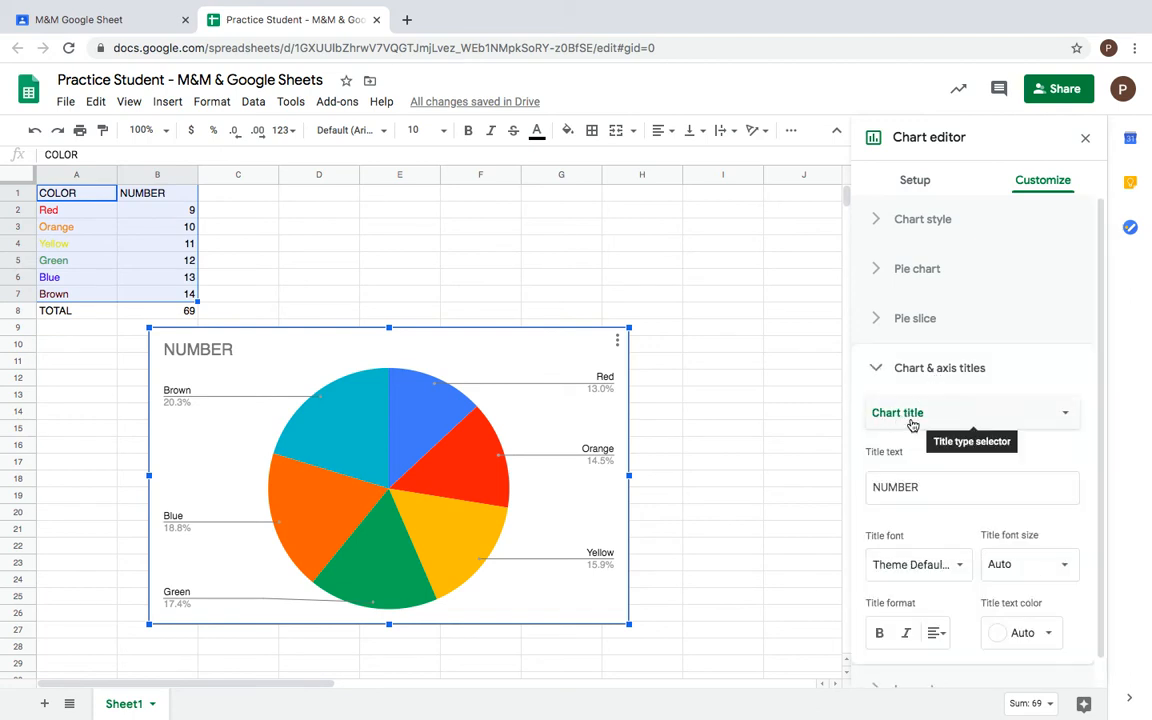
pyautogui.click(923, 487)
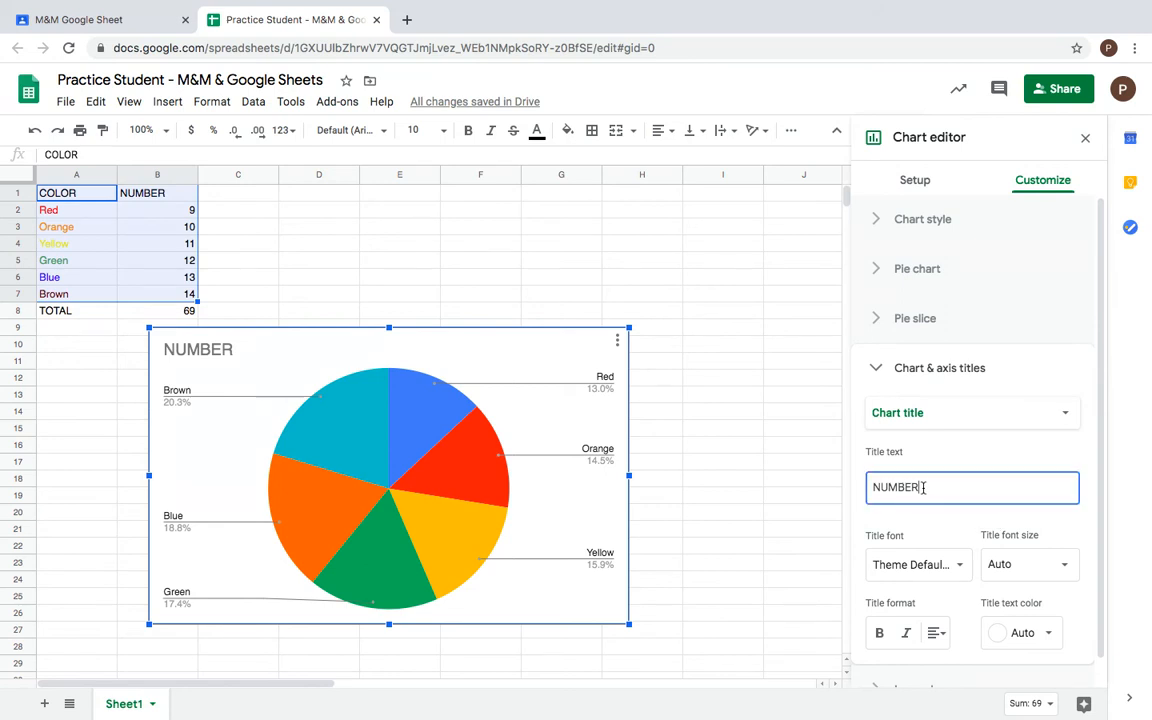
pyautogui.write('OF')
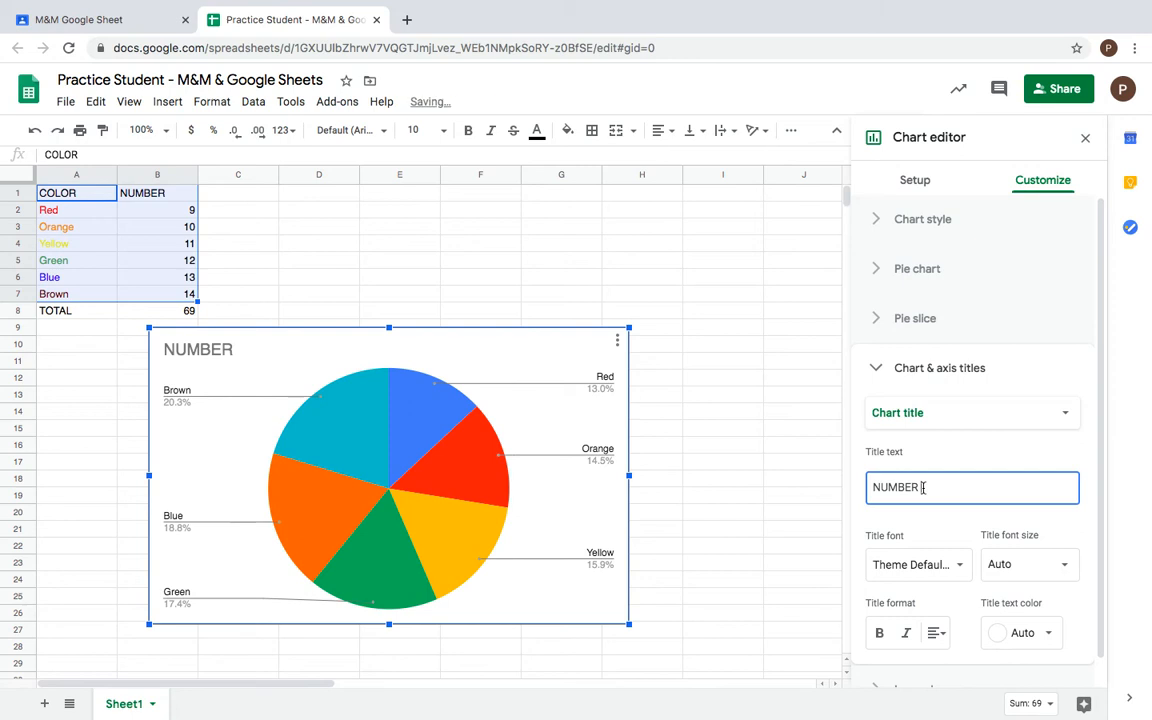
pyautogui.write(" M&M'S")
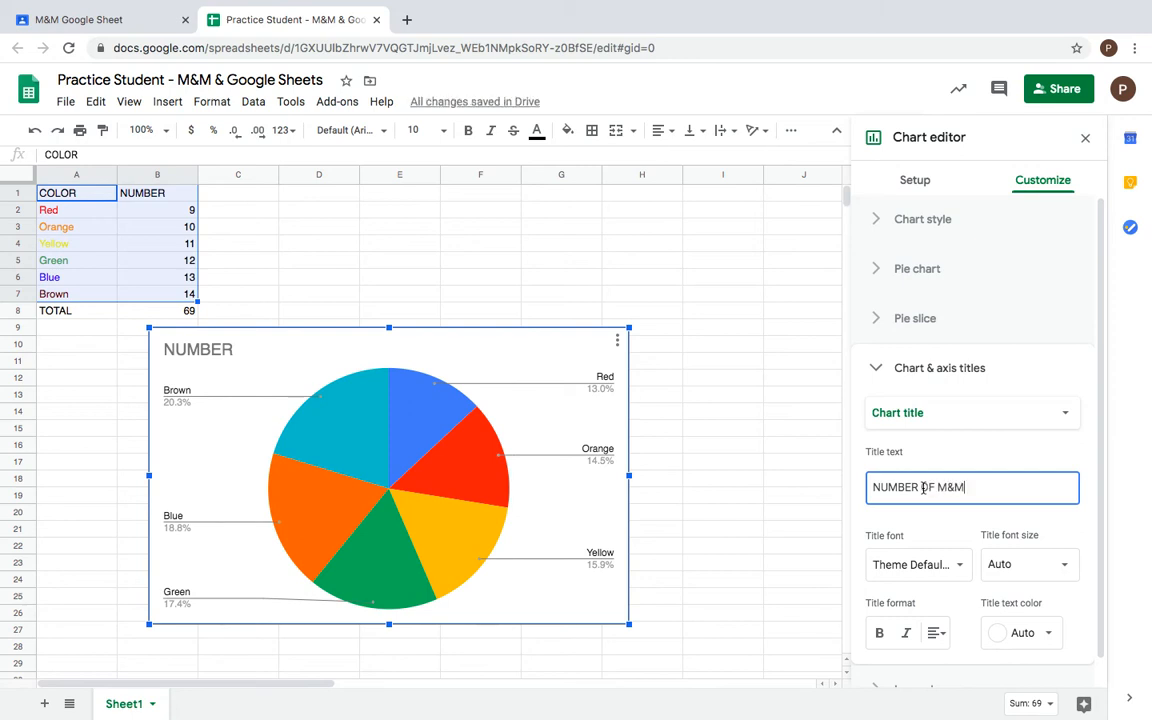
pyautogui.press('BackSpace')
pyautogui.press('BackSpace')
pyautogui.write("'s")
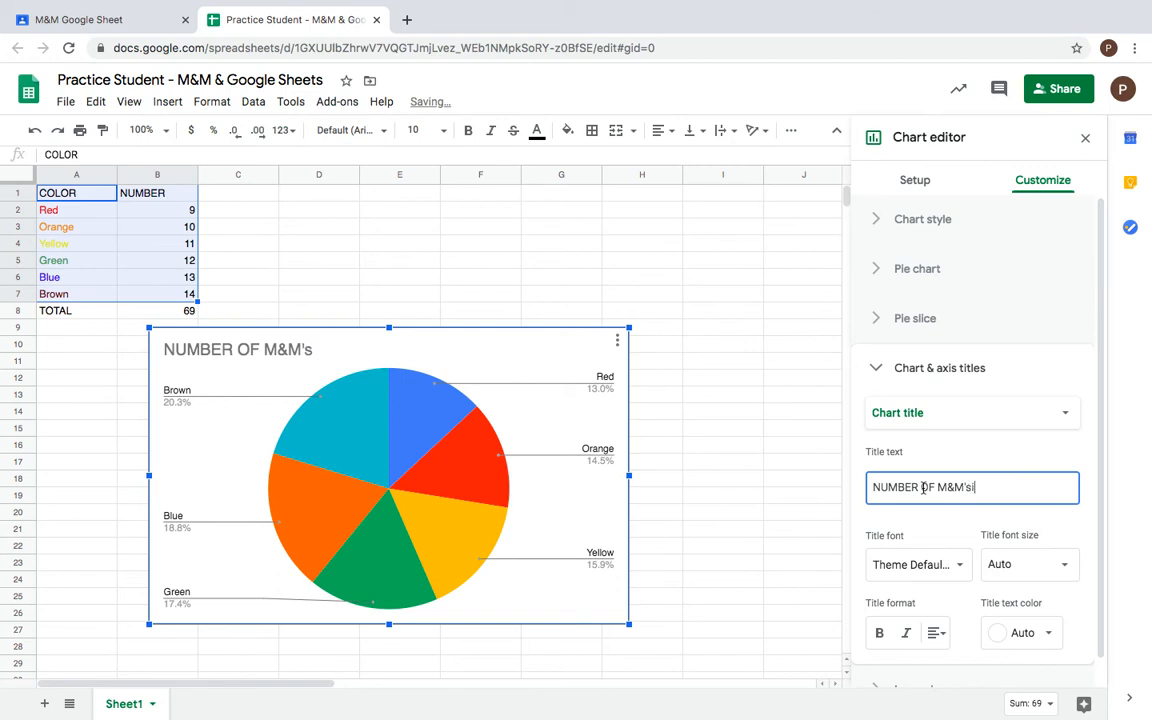
pyautogui.write(' in a BAG')
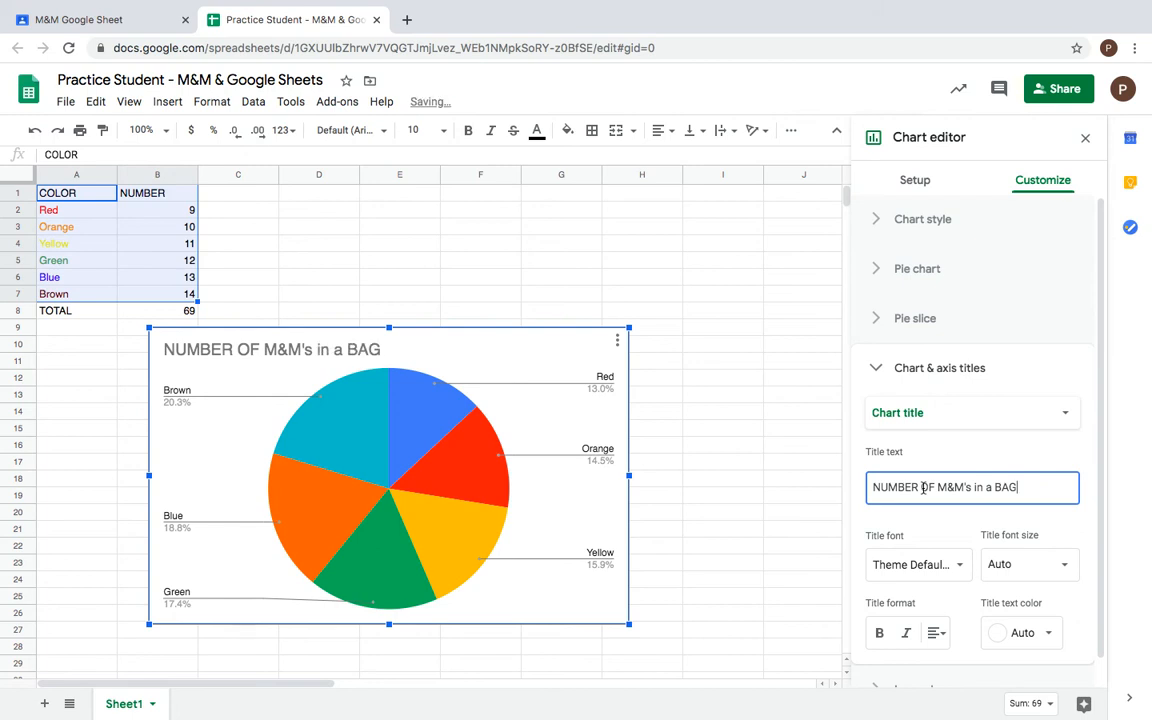
# Check the title wording in the Classroom assignment directions and change the chart title to "NUMBER OF M&M's in a PACKAGE".
pyautogui.click(113, 23)
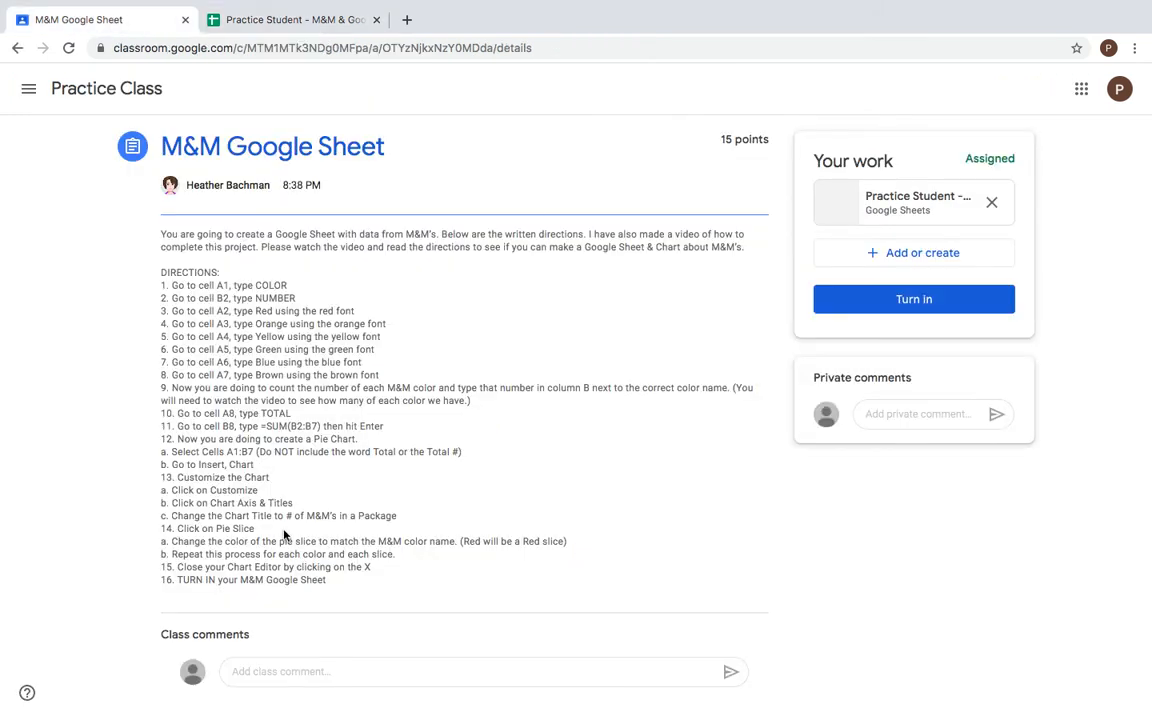
pyautogui.click(249, 28)
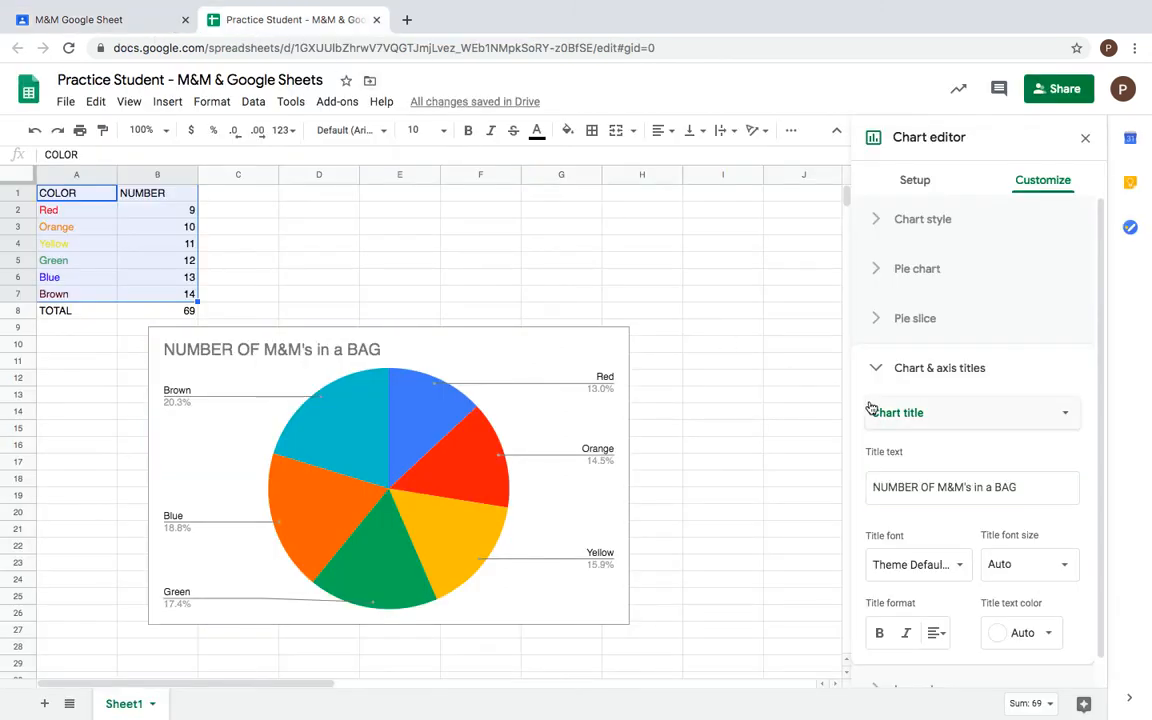
pyautogui.click(1031, 487)
pyautogui.press('BackSpace')
pyautogui.press('BackSpace')
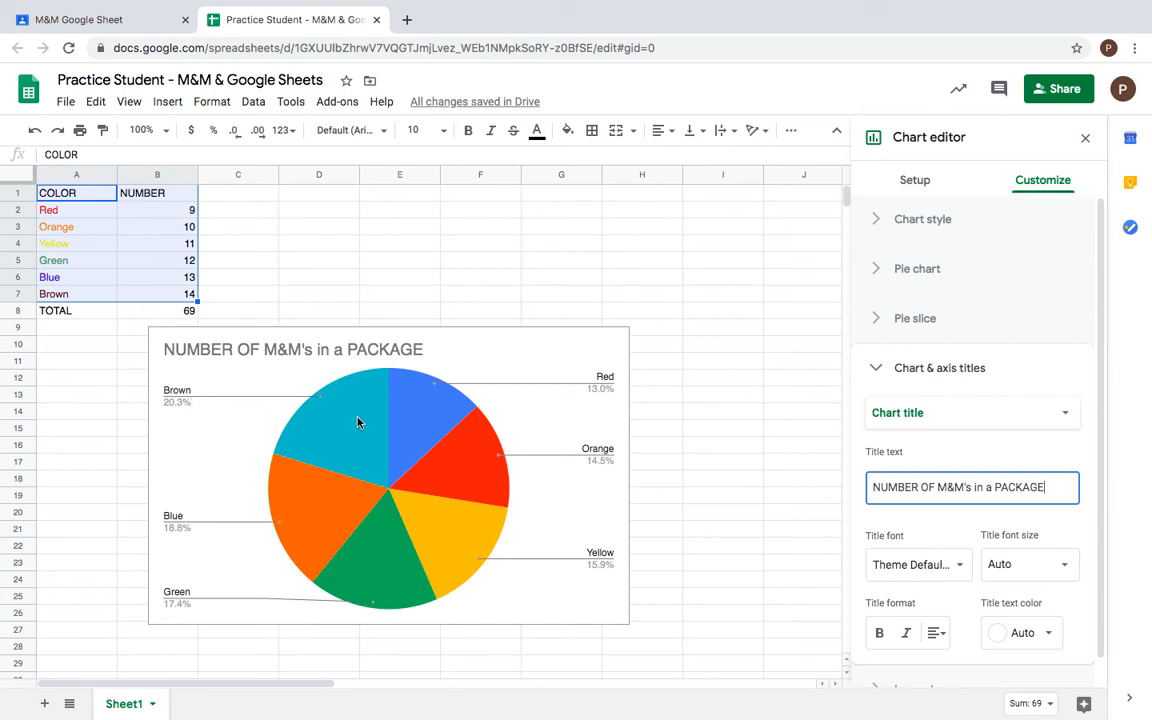
# Recolor the pie chart's Red slice red and its Orange slice orange to match their labels.
pyautogui.click(914, 320)
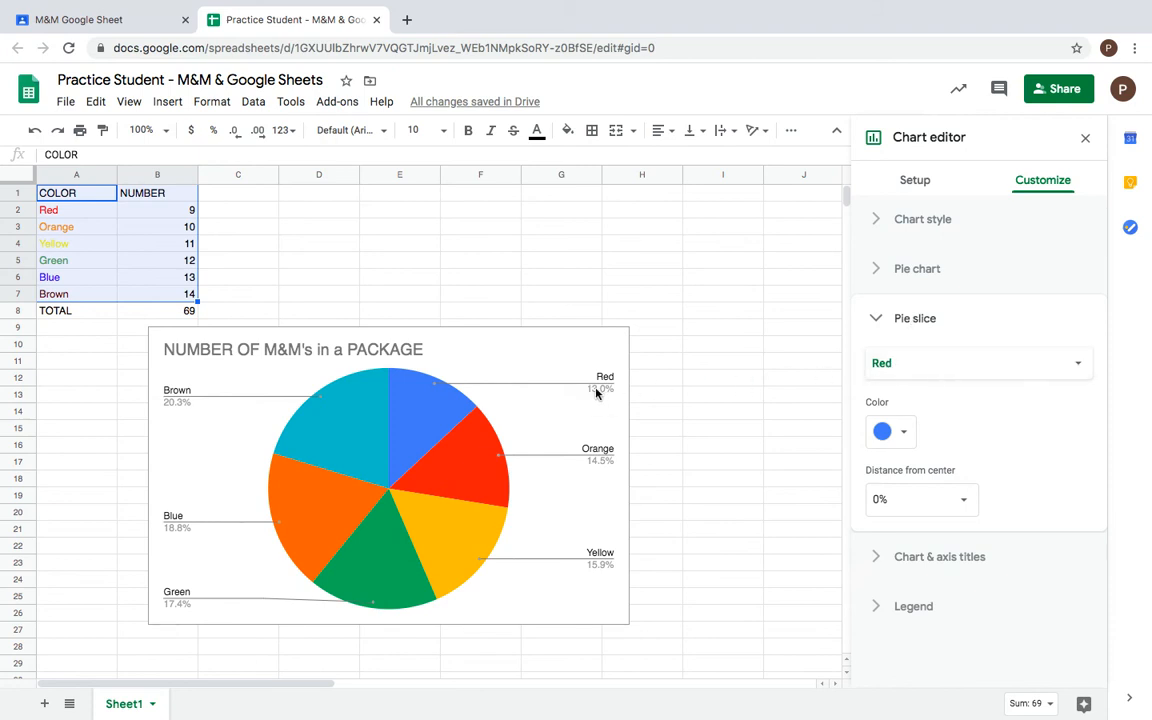
pyautogui.click(904, 432)
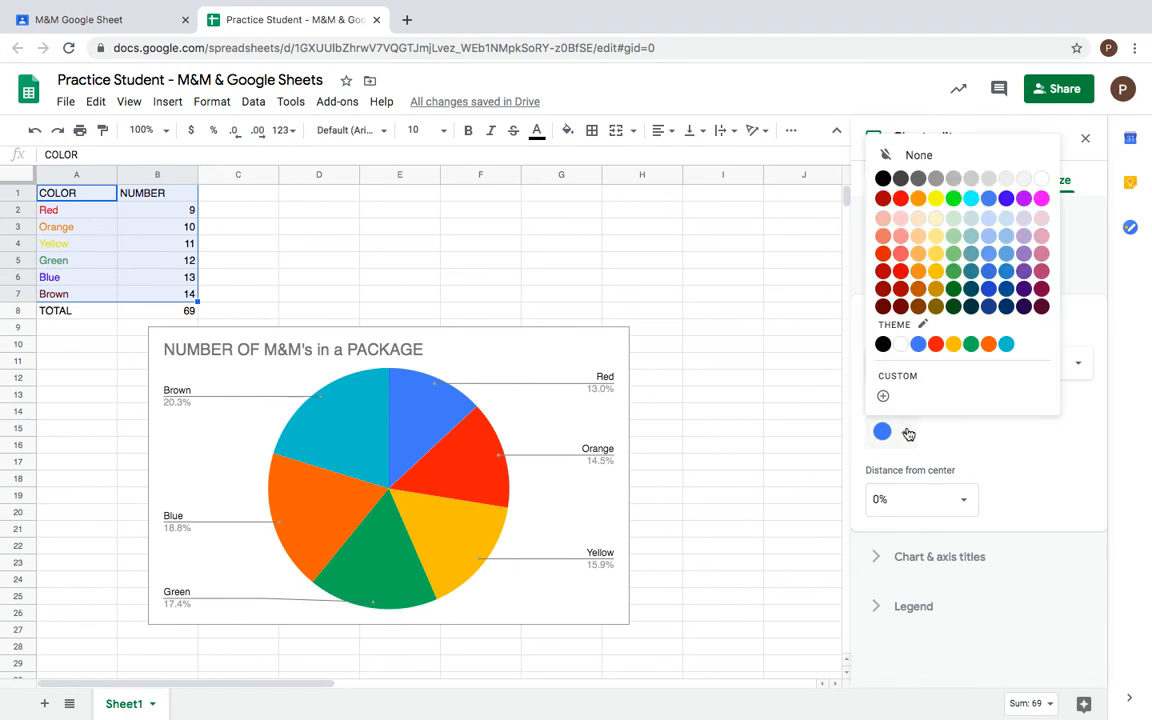
pyautogui.click(901, 199)
pyautogui.click(947, 373)
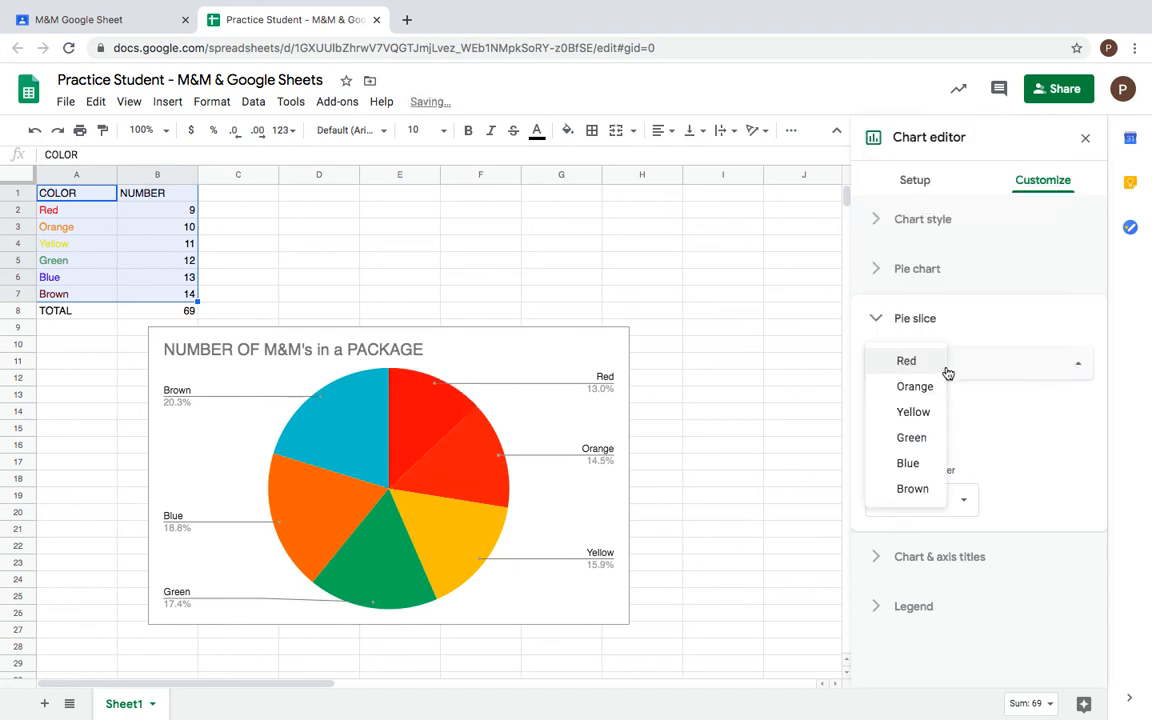
pyautogui.click(930, 388)
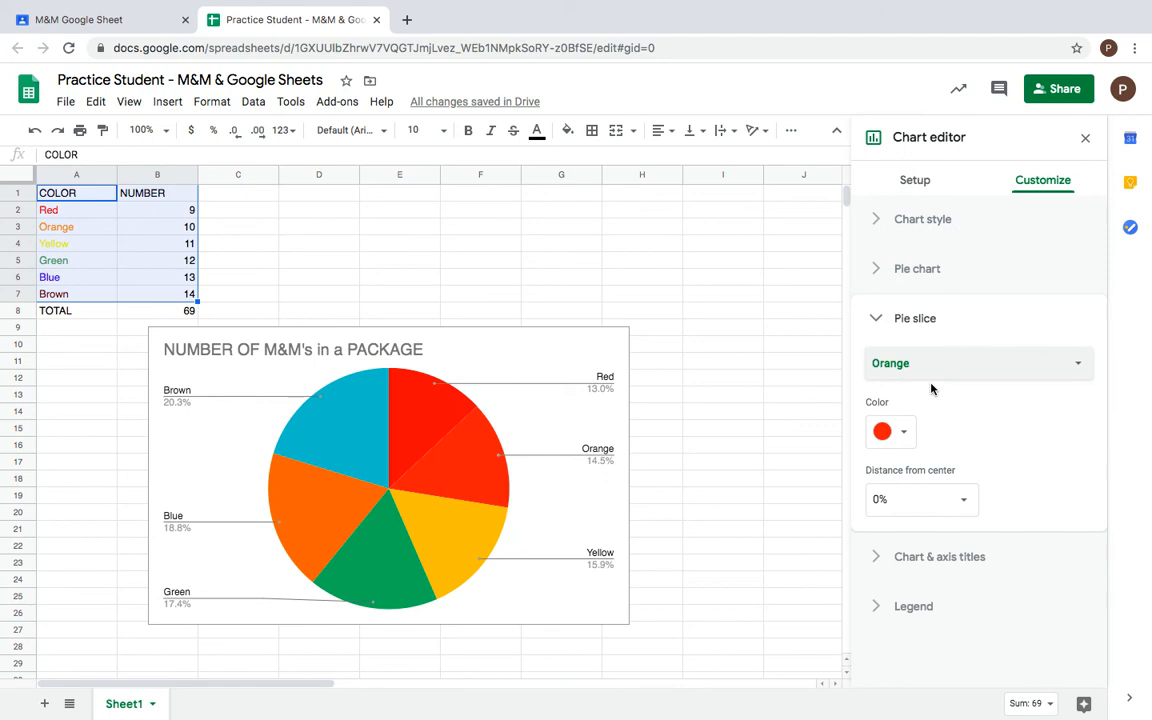
pyautogui.click(906, 437)
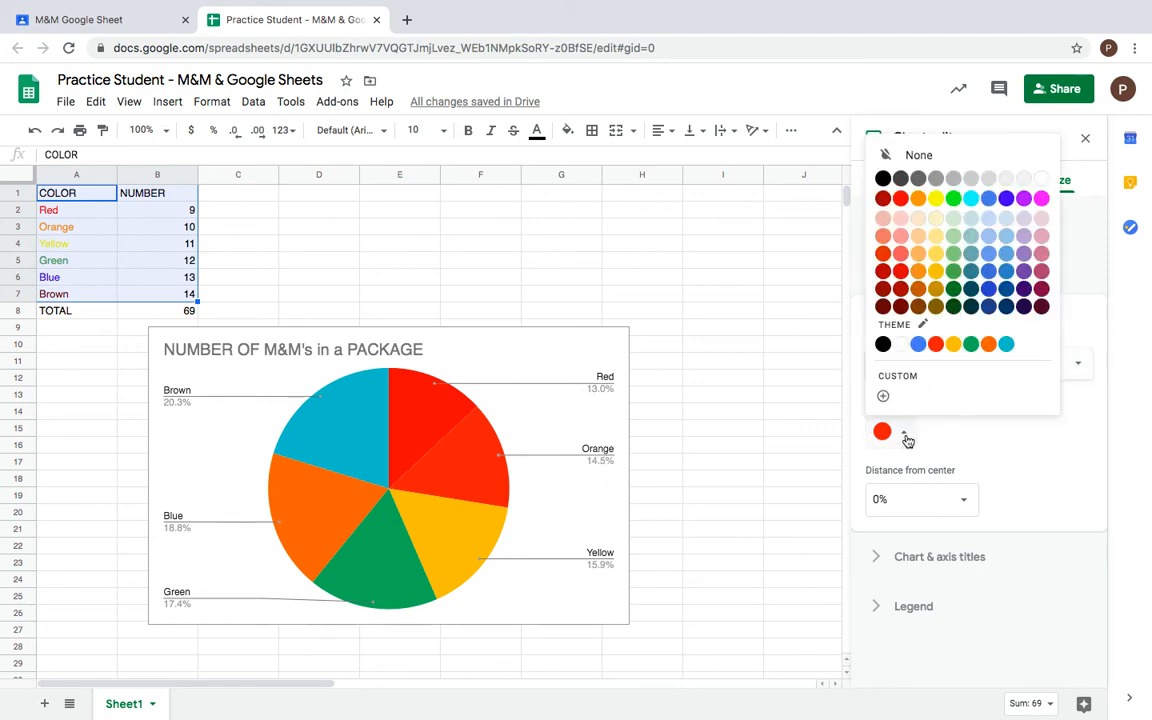
pyautogui.click(919, 198)
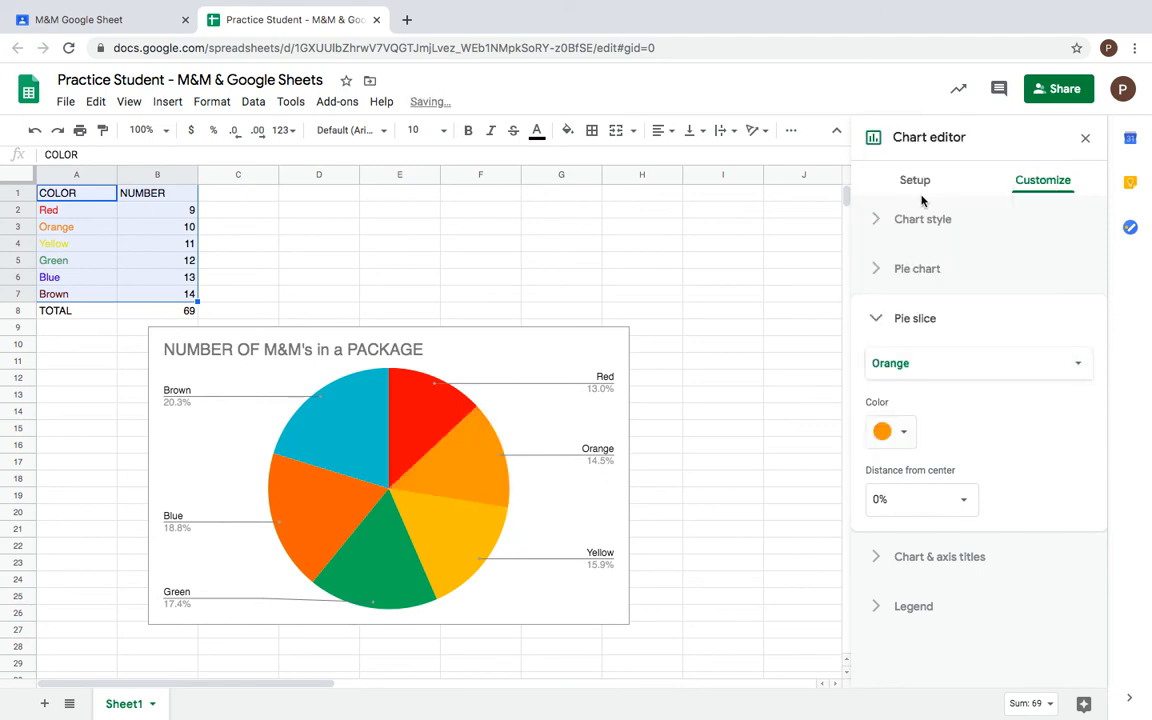
# Check the color settings of the Yellow and Green slices, and recolor the Blue slice blue.
pyautogui.click(951, 368)
pyautogui.click(931, 388)
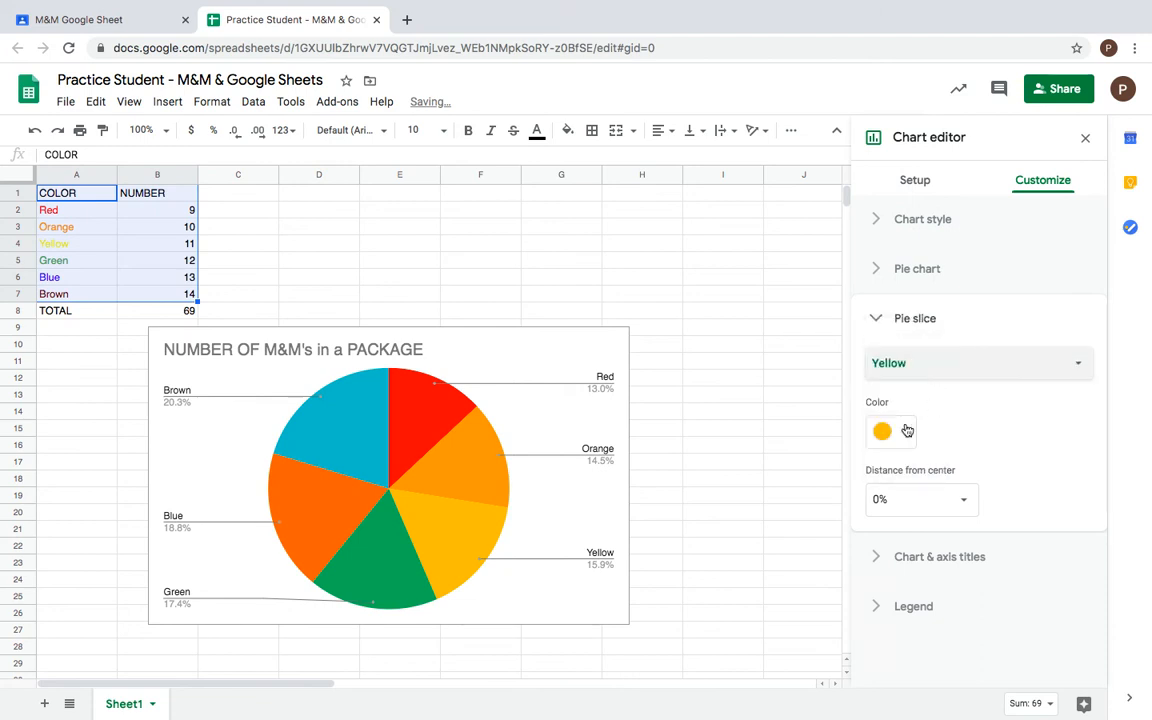
pyautogui.click(940, 370)
pyautogui.click(931, 386)
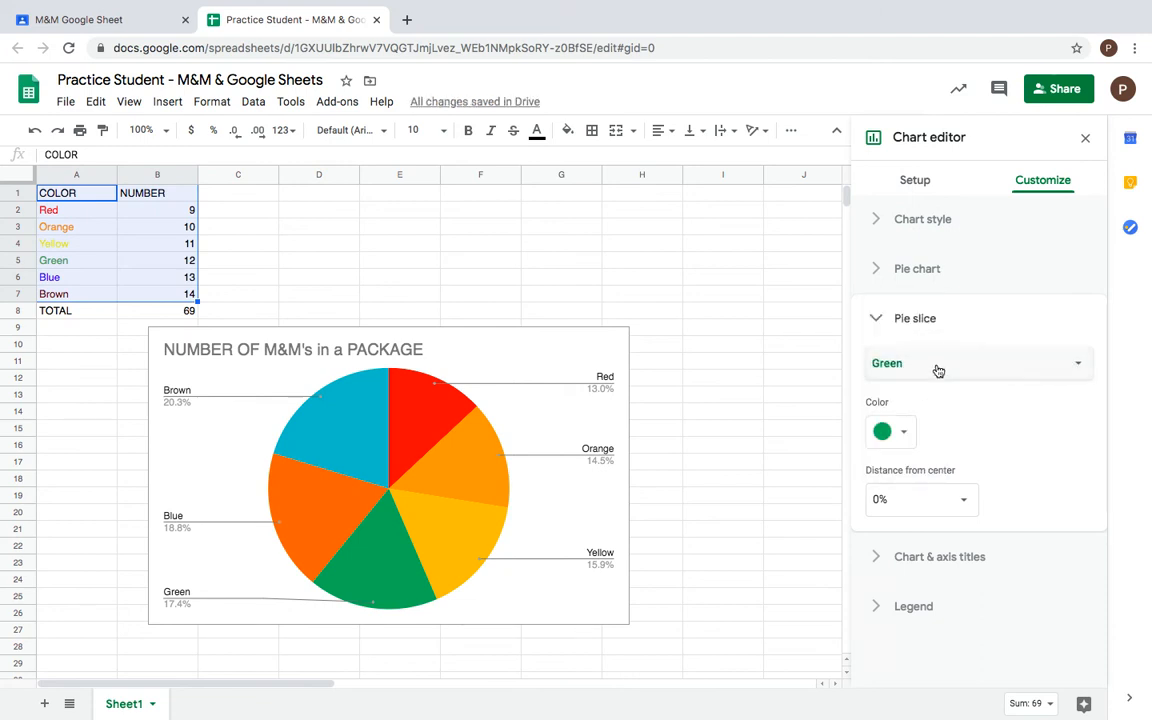
pyautogui.click(938, 372)
pyautogui.click(932, 386)
pyautogui.click(905, 435)
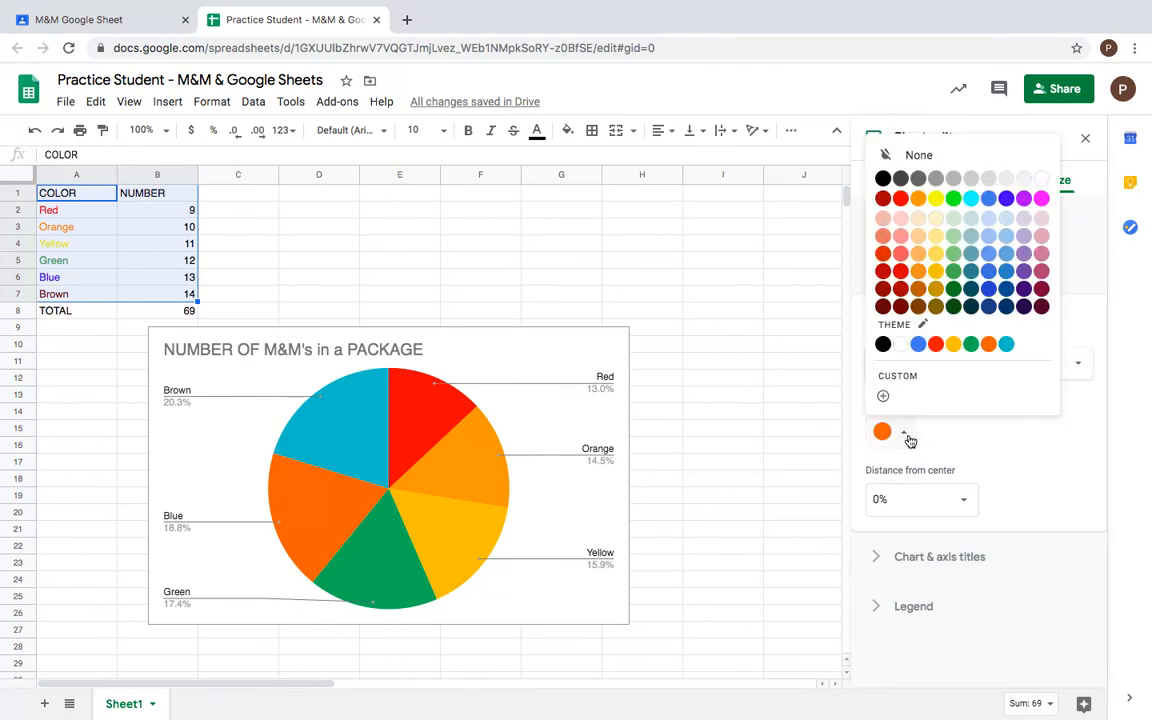
pyautogui.click(1007, 200)
# Recolor the pie chart's Brown slice dark reddish brown and close the chart editor.
pyautogui.click(948, 370)
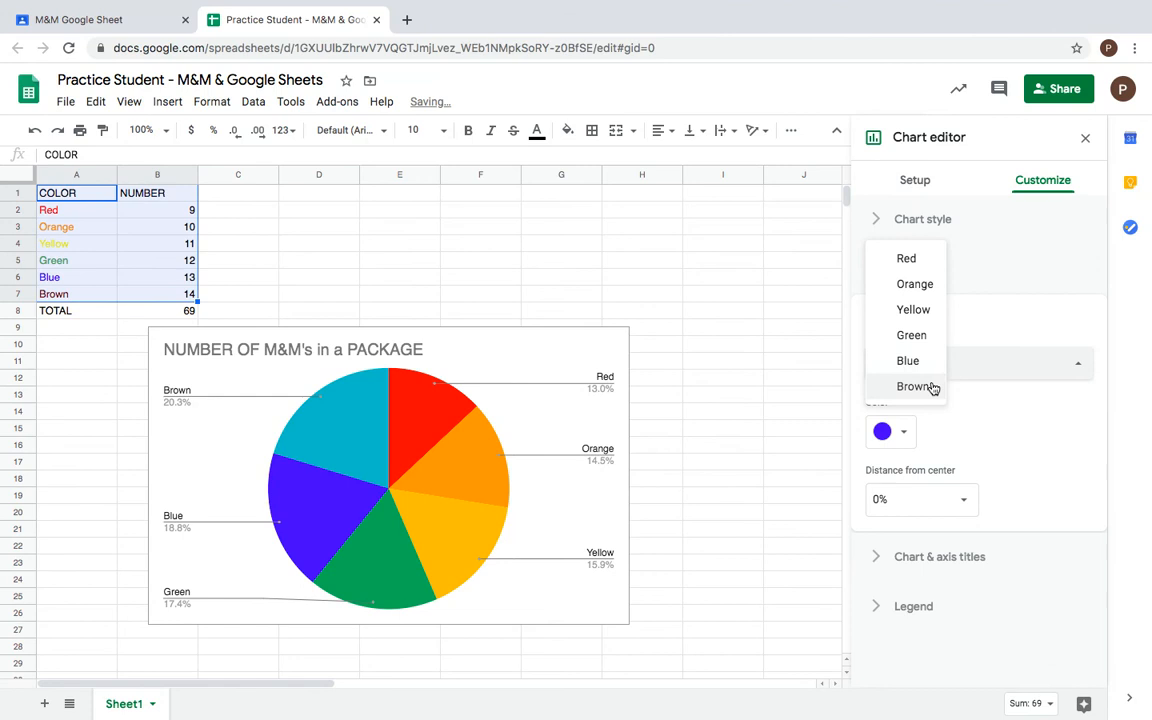
pyautogui.click(932, 386)
pyautogui.click(905, 433)
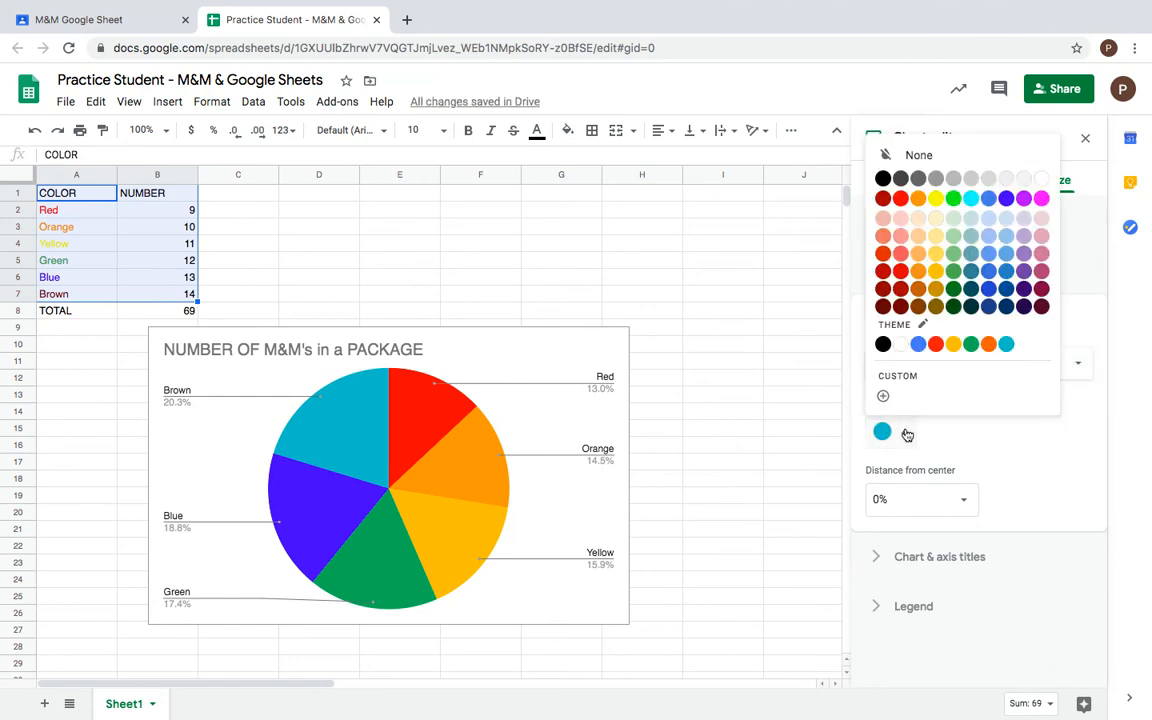
pyautogui.click(900, 306)
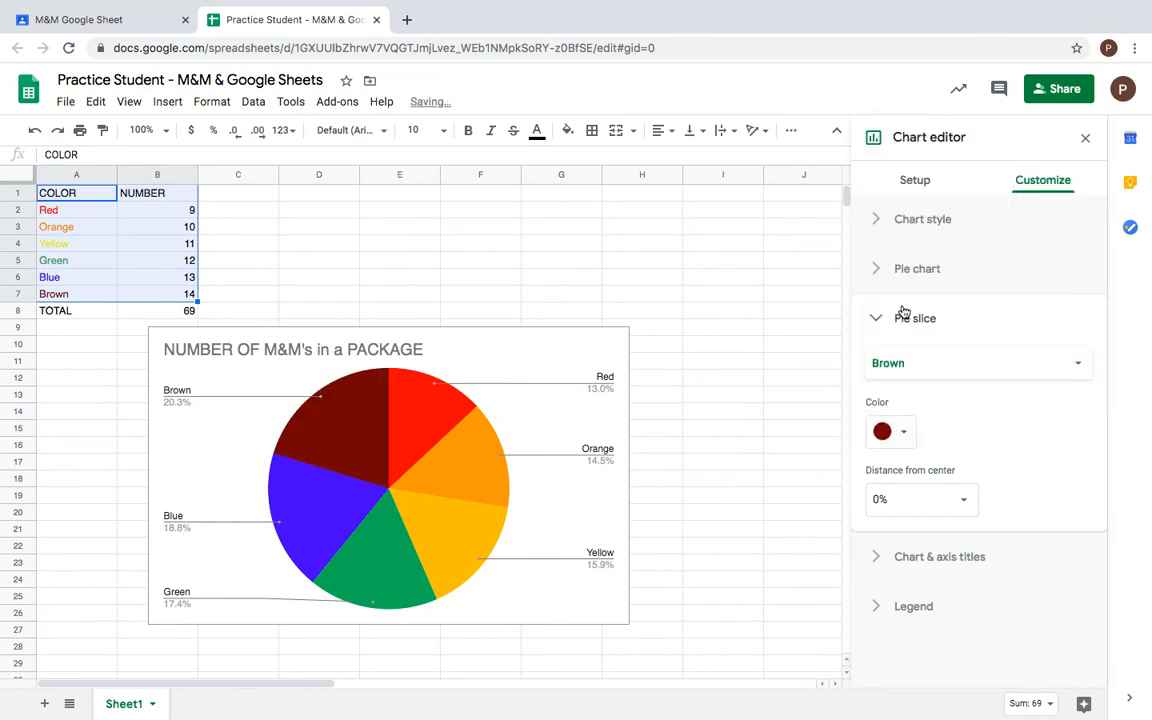
pyautogui.click(736, 422)
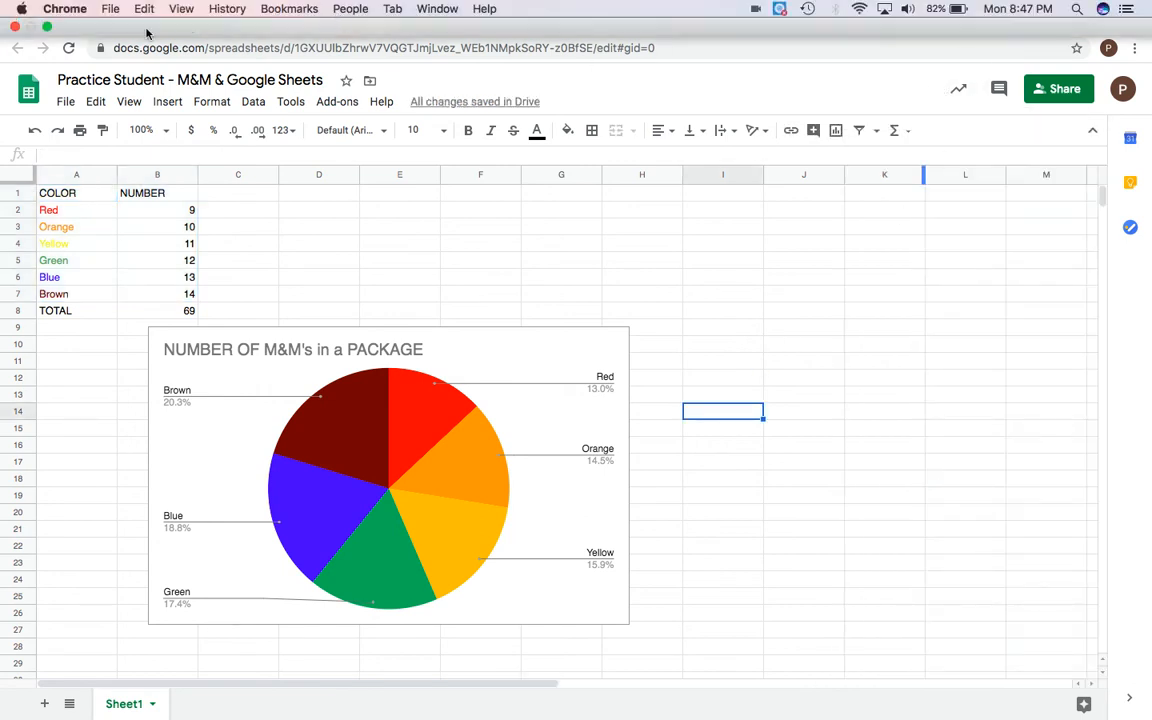
# Switch to the Google Classroom assignment "M&M Google Sheet" and turn in the attached spreadsheet, confirming the submission.
pyautogui.click(137, 57)
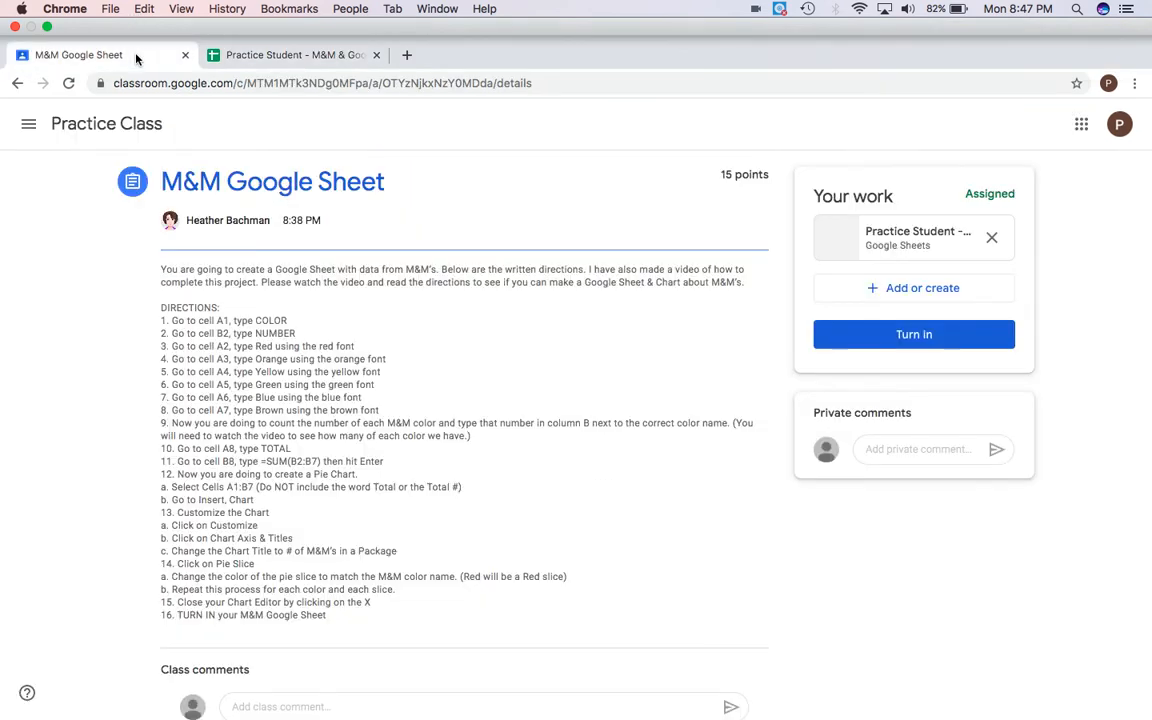
pyautogui.click(850, 302)
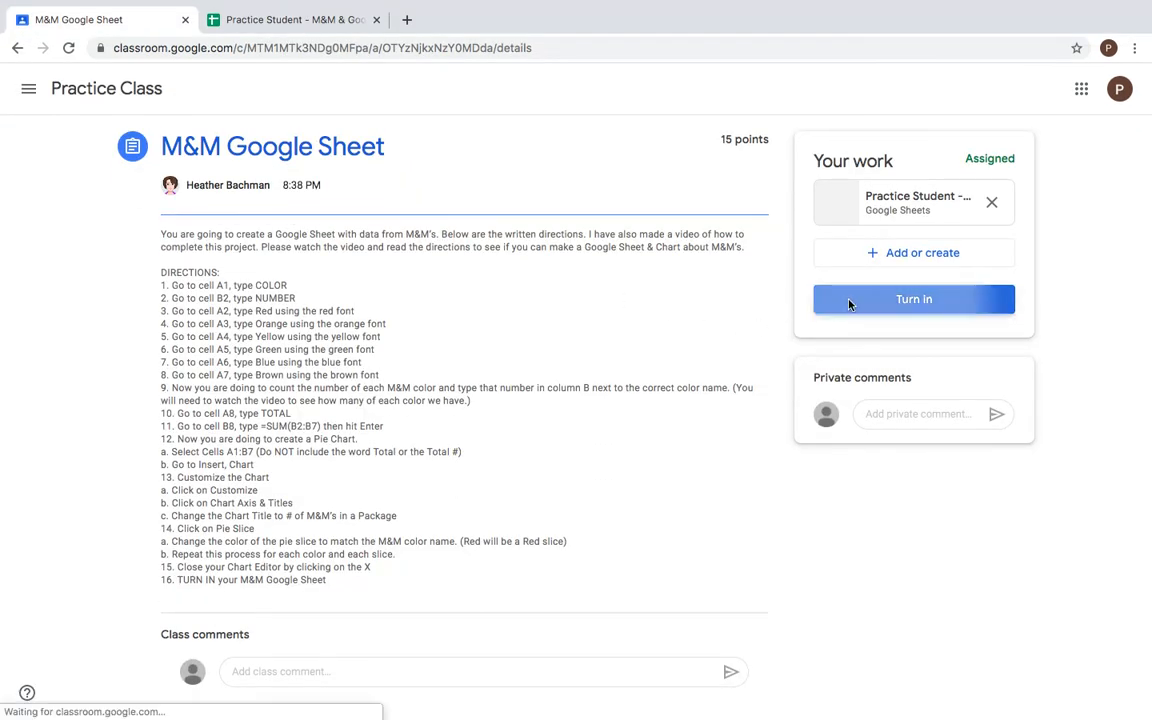
pyautogui.click(707, 449)
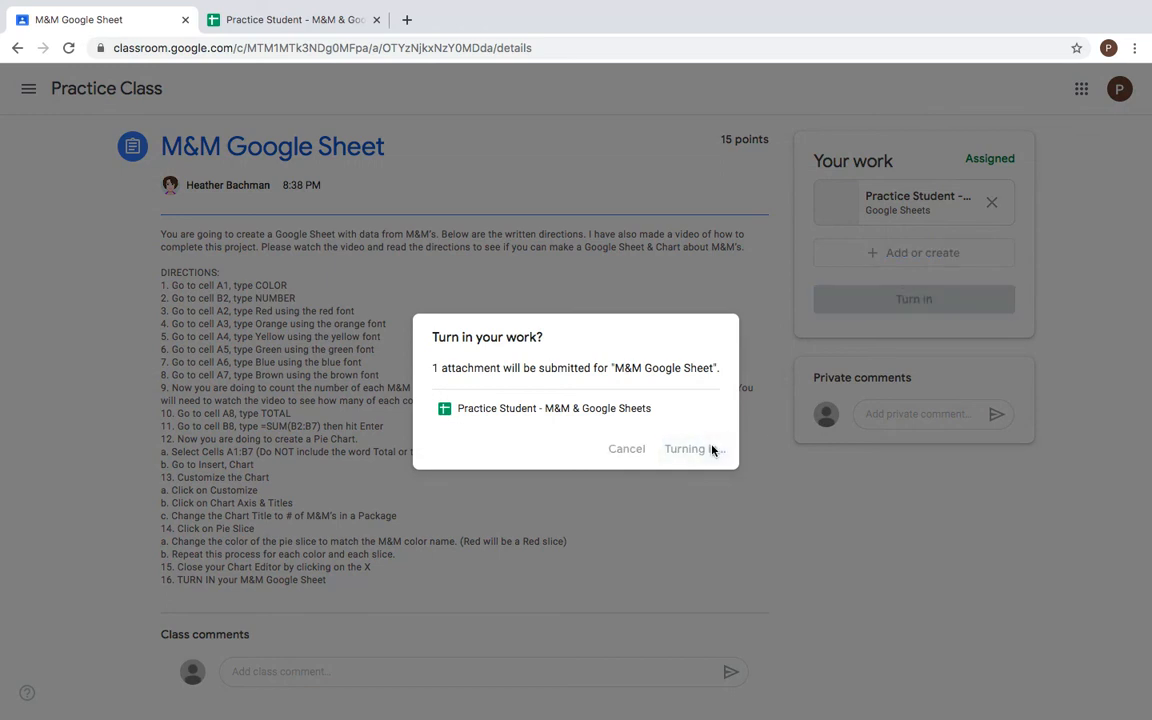